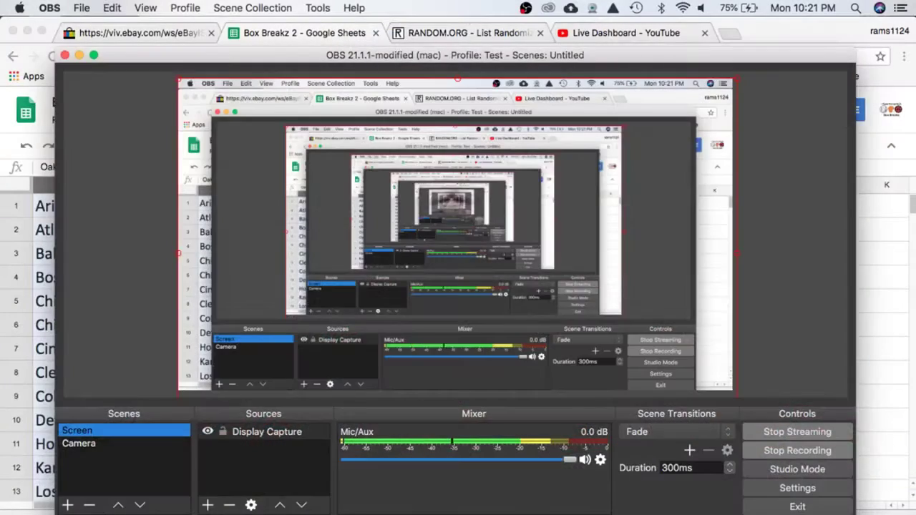
# Step: Switch to Chrome and refresh eBay's official date and time page
pyautogui.press('super+Tab')
pyautogui.click(146, 33)
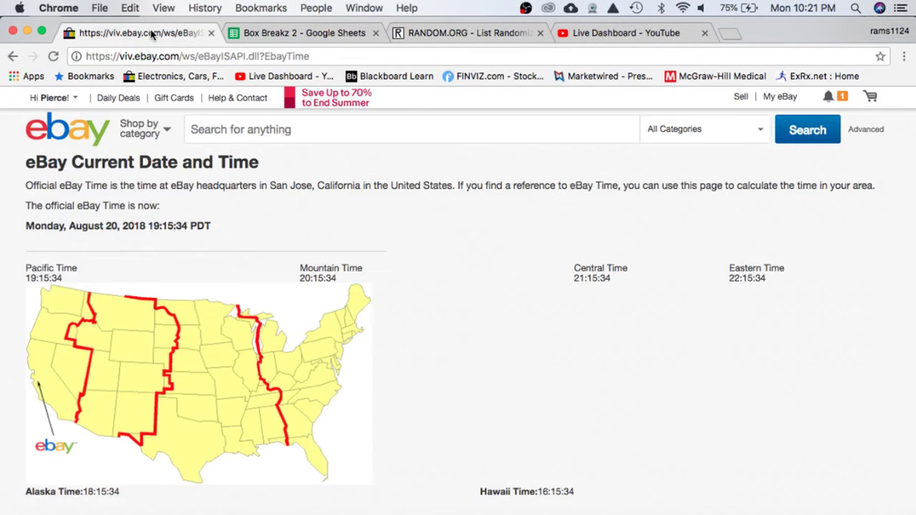
pyautogui.click(53, 57)
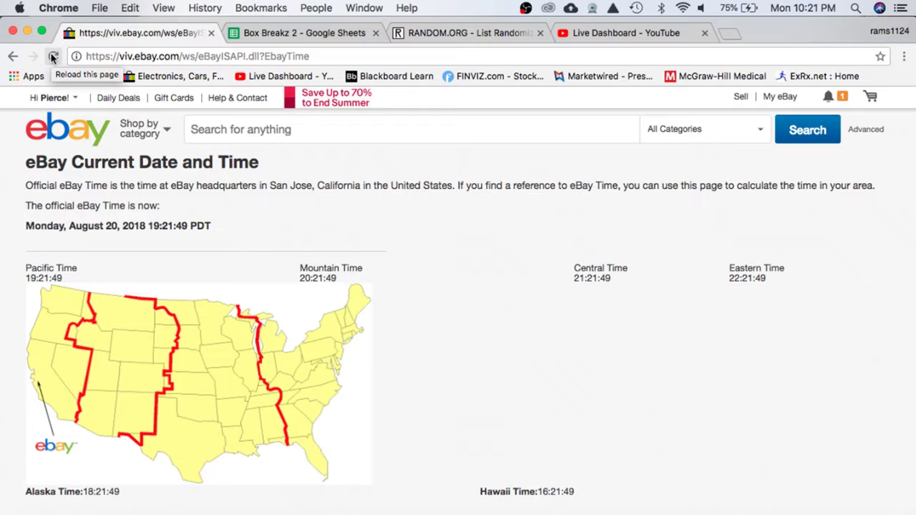
# Step: Review the participant usernames in column C of the Box Breakz 2 spreadsheet, from row 1 down to row 20
pyautogui.click(292, 32)
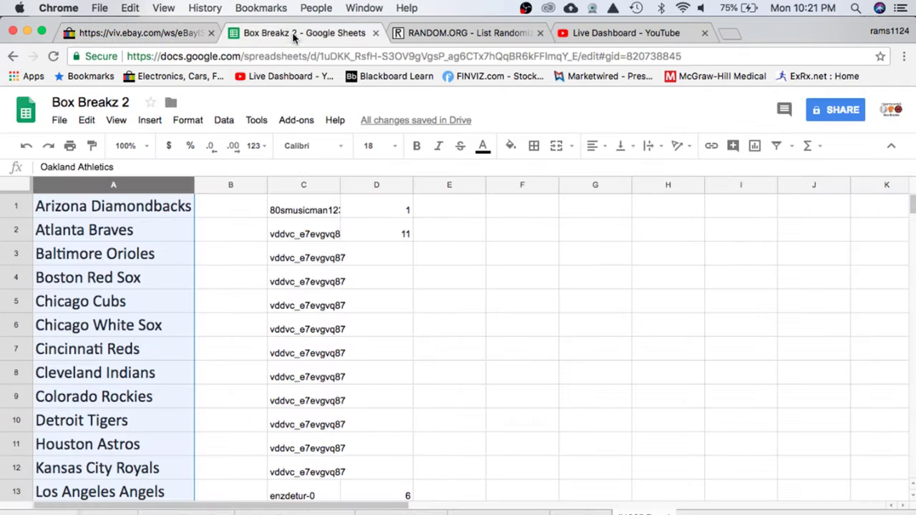
pyautogui.click(335, 213)
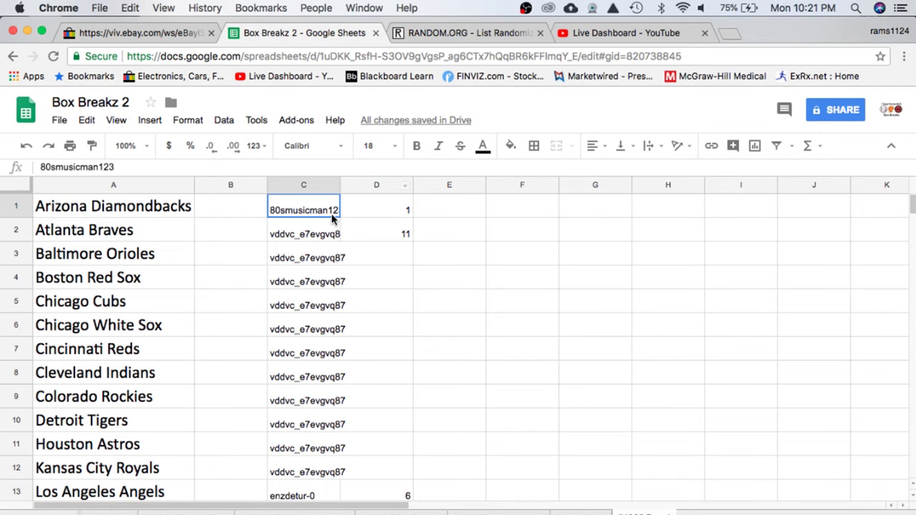
pyautogui.click(312, 239)
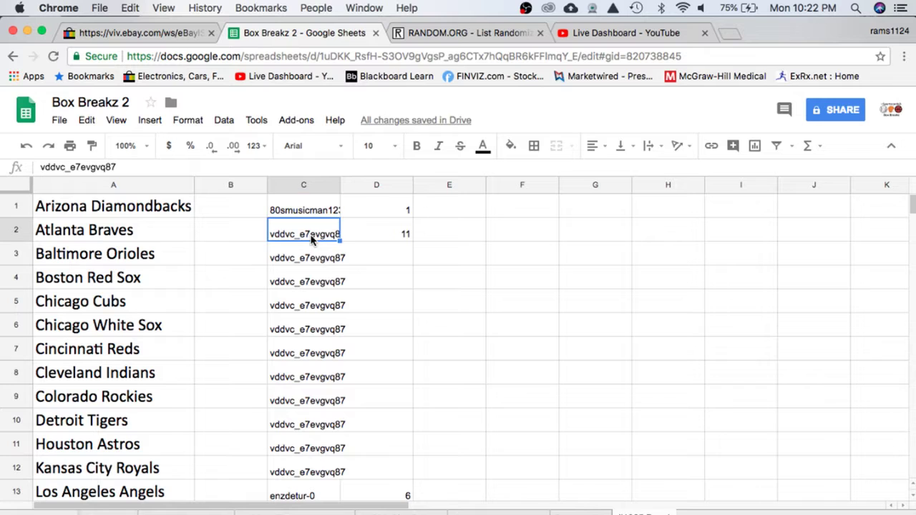
pyautogui.scroll(-3, 310, 287)
pyautogui.click(313, 402)
pyautogui.scroll(-5, 315, 329)
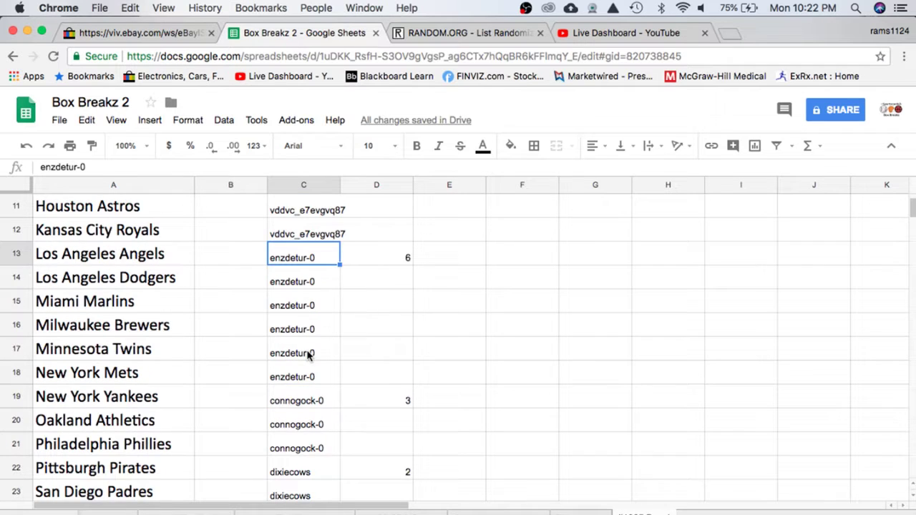
pyautogui.scroll(-1, 309, 356)
pyautogui.click(309, 354)
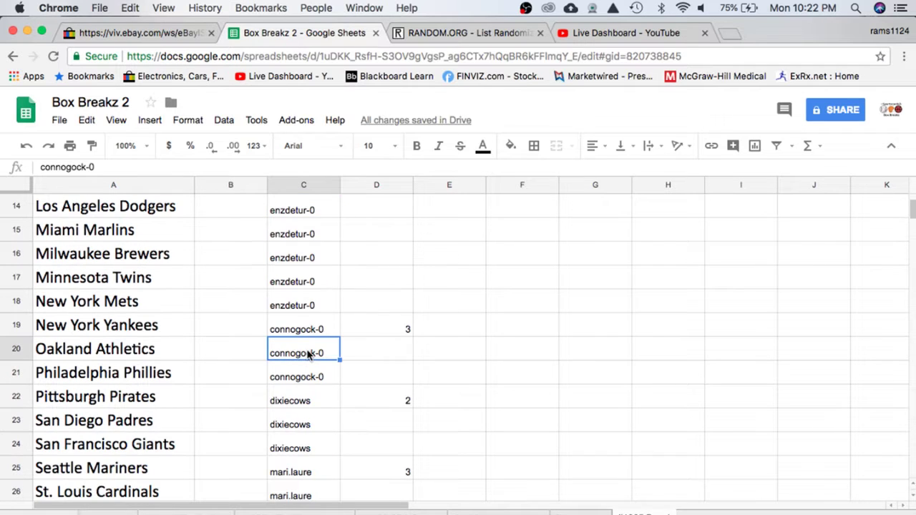
# Step: Set the spot count in column D of the Pittsburgh Pirates row to 3
pyautogui.click(324, 402)
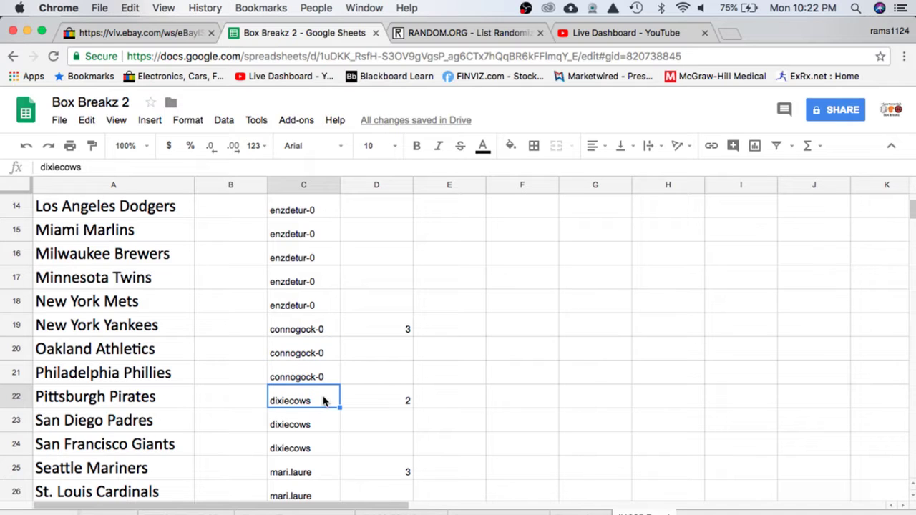
pyautogui.click(385, 398)
pyautogui.write('3')
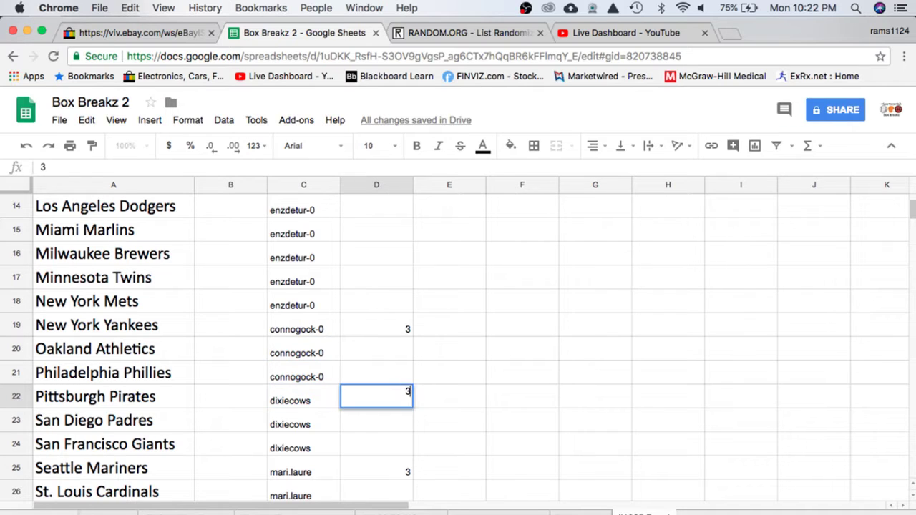
pyautogui.click(382, 440)
# Step: Check the remaining participants' spot counts in column D, from the Seattle Mariners row down to row 30
pyautogui.scroll(-4, 381, 429)
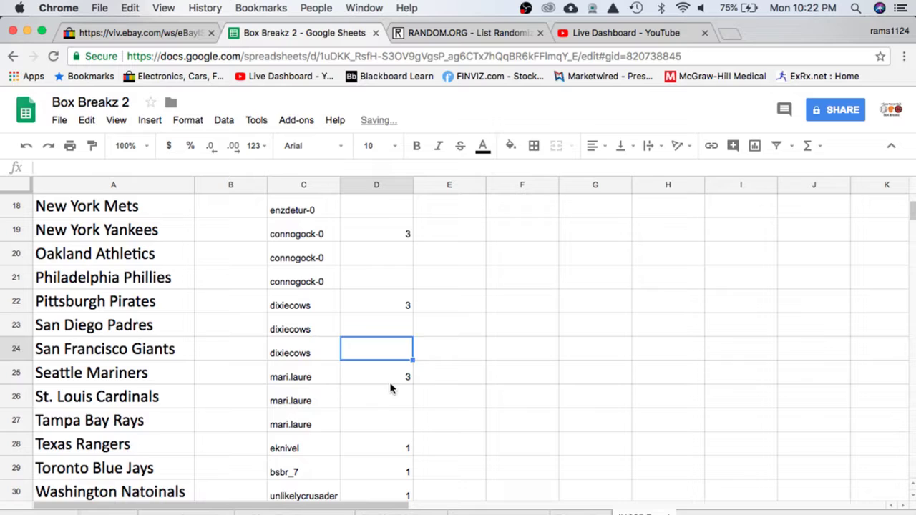
pyautogui.click(392, 383)
pyautogui.scroll(-1, 390, 389)
pyautogui.click(389, 424)
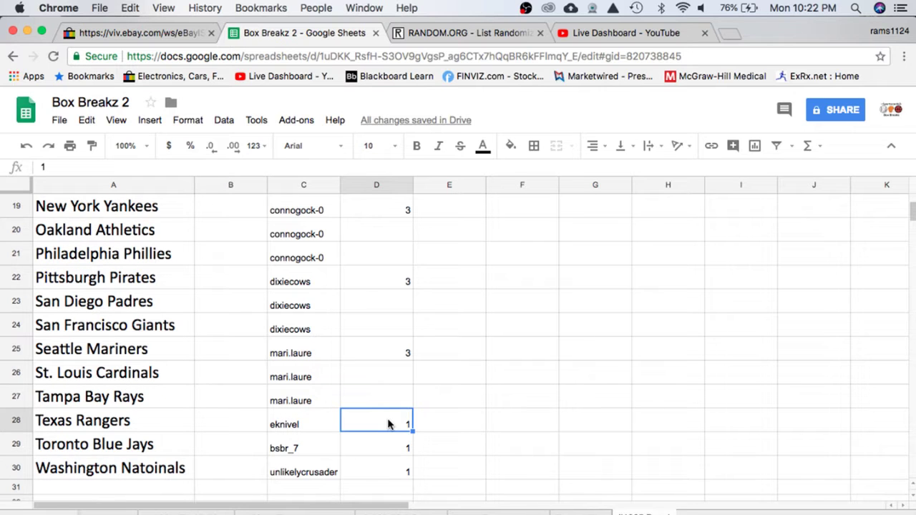
pyautogui.click(383, 445)
pyautogui.click(379, 471)
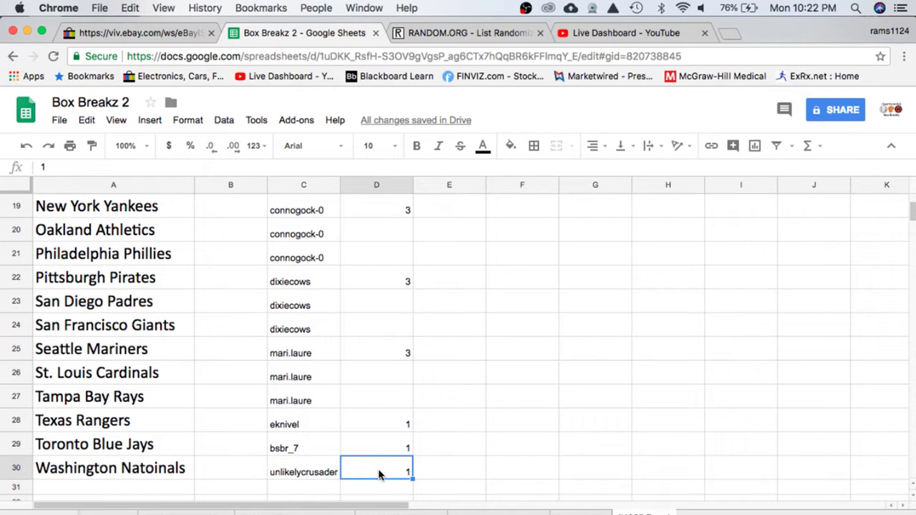
# Step: Copy all the participant usernames in column C into the item list of RANDOM.ORG's List Randomizer
pyautogui.scroll(10, 317, 405)
pyautogui.click(303, 185)
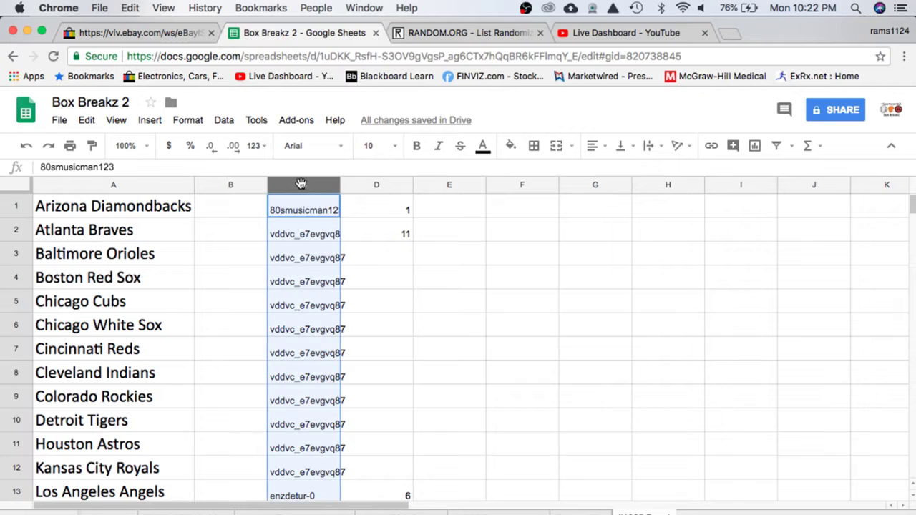
pyautogui.click(456, 32)
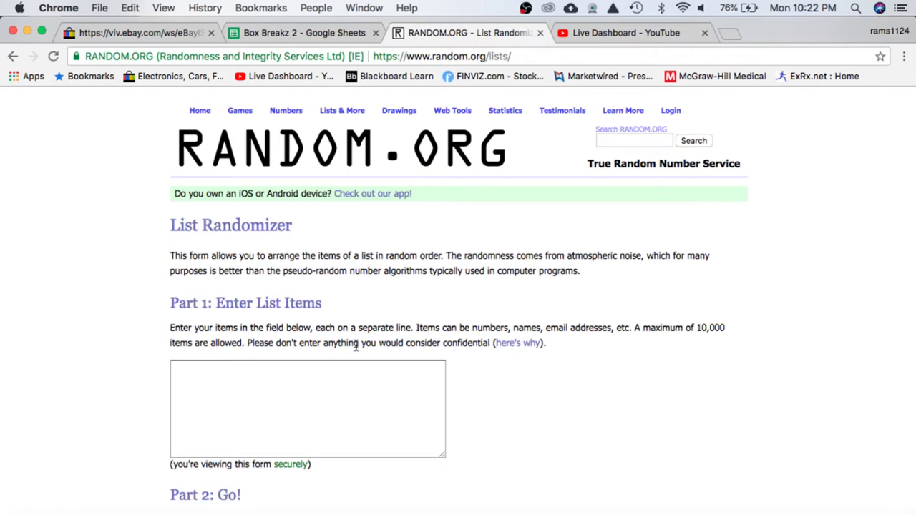
pyautogui.click(341, 426)
pyautogui.press('cmd+v')
pyautogui.scroll(15, 341, 422)
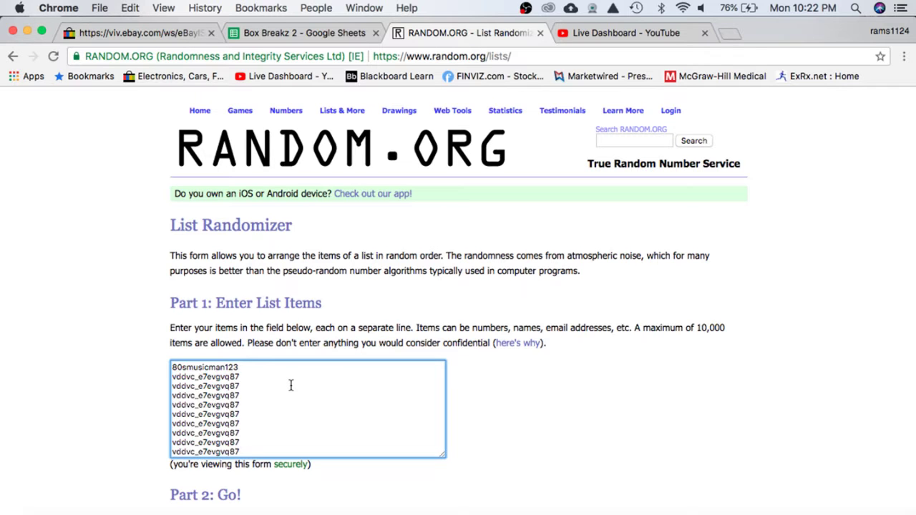
# Step: Randomize the participant list five times in a row
pyautogui.scroll(-10, 291, 385)
pyautogui.scroll(-3, 98, 331)
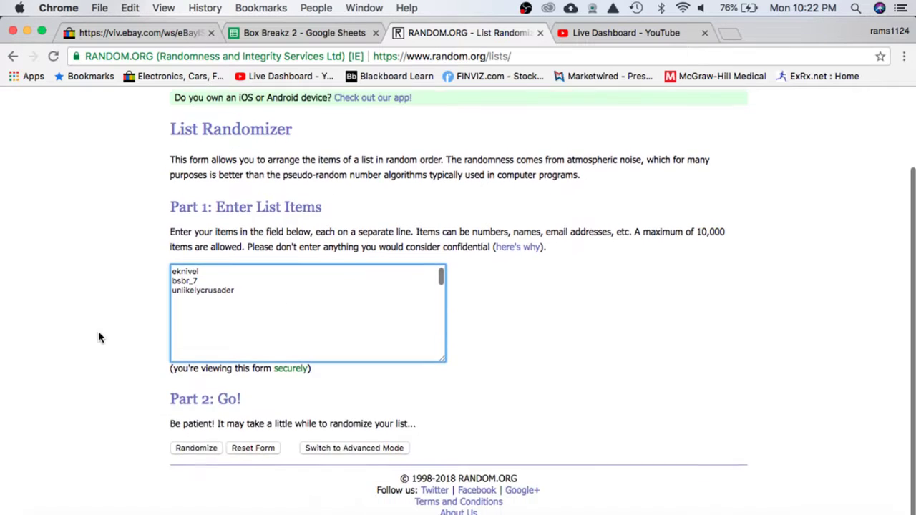
pyautogui.click(213, 448)
pyautogui.scroll(-5, 213, 441)
pyautogui.click(188, 451)
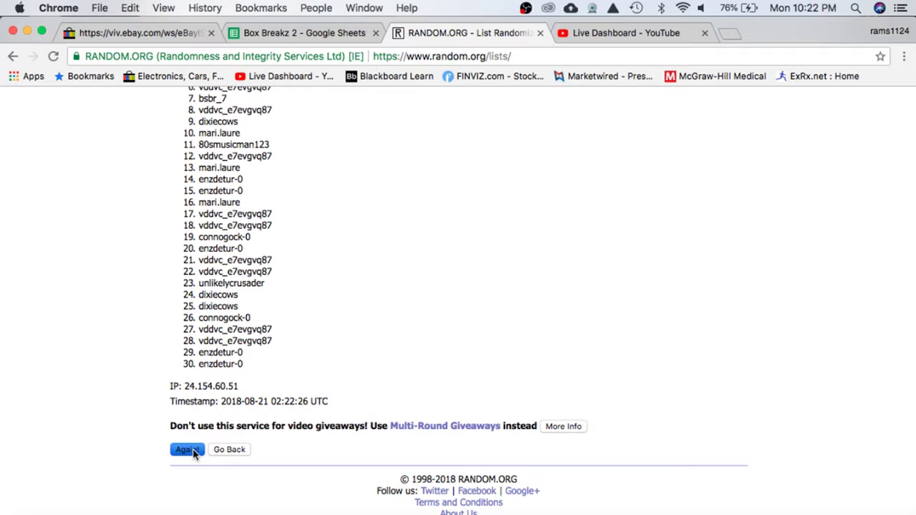
pyautogui.scroll(-5, 193, 451)
pyautogui.click(188, 449)
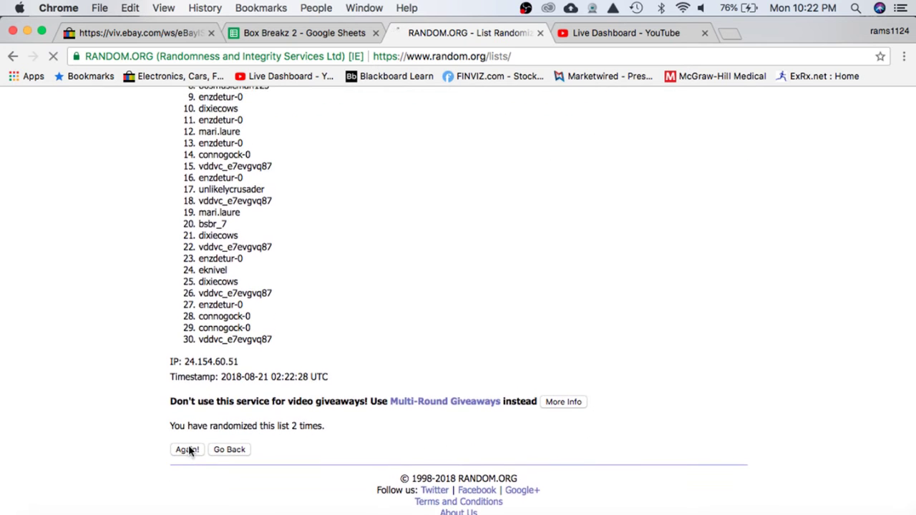
pyautogui.scroll(-3, 187, 450)
pyautogui.click(187, 449)
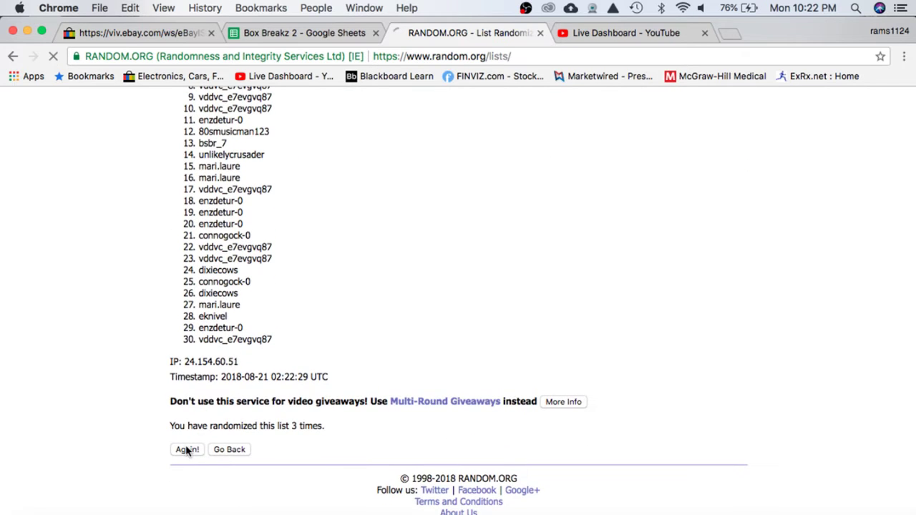
pyautogui.scroll(-3, 189, 371)
pyautogui.click(190, 451)
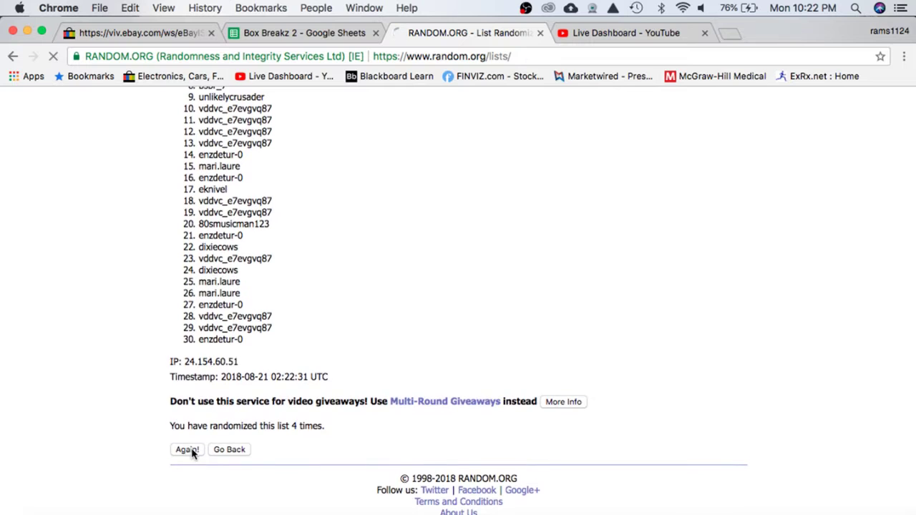
# Step: Copy the full randomized list of 30 usernames into column B of the Box Breakz 2 spreadsheet
pyautogui.moveTo(194, 272); pyautogui.dragTo(280, 341)
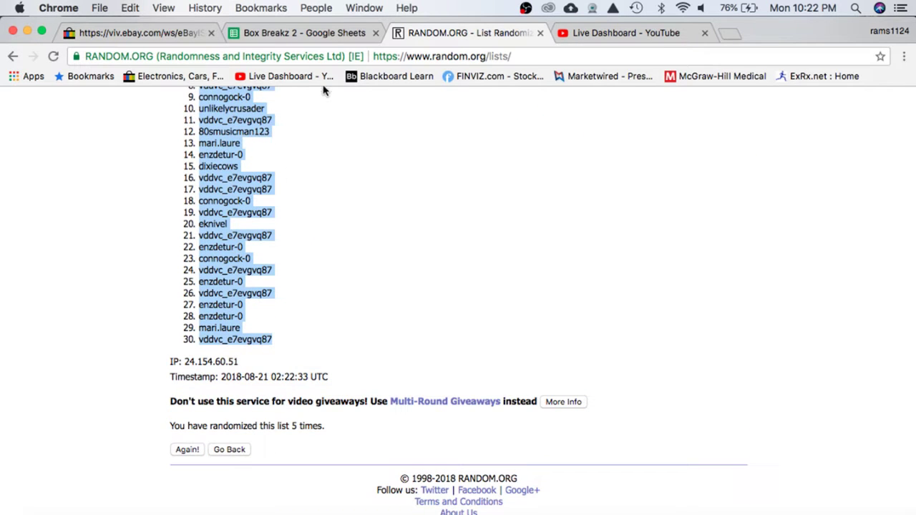
pyautogui.click(305, 33)
pyautogui.click(226, 183)
pyautogui.press('super+v')
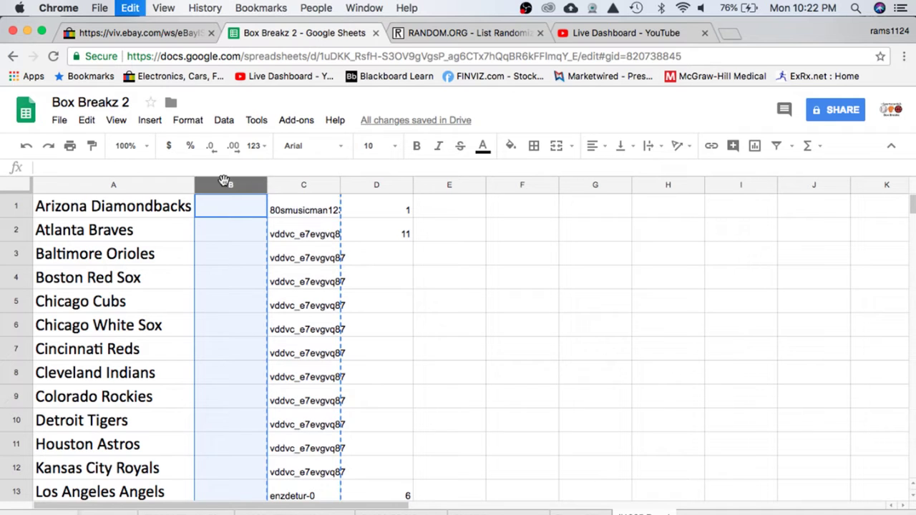
# Step: Set column B's font size to 18 and widen the column to fit the full usernames
pyautogui.click(397, 151)
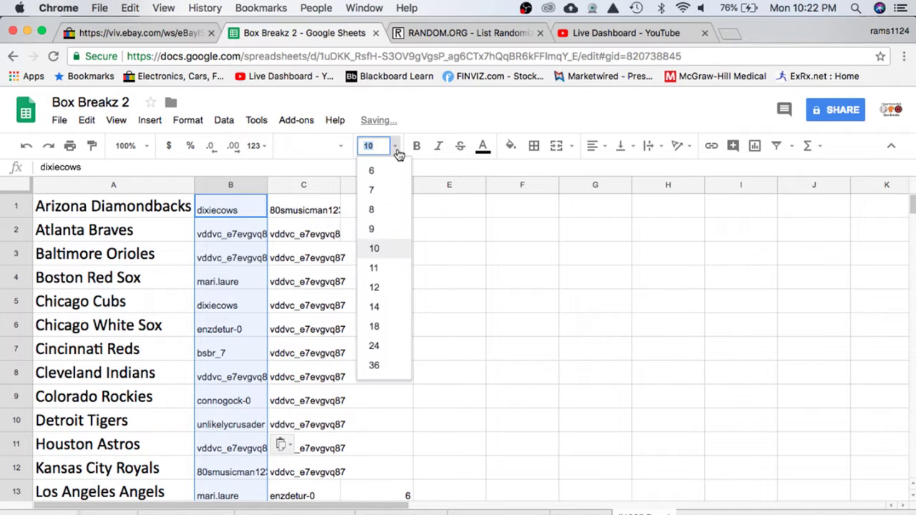
pyautogui.click(391, 326)
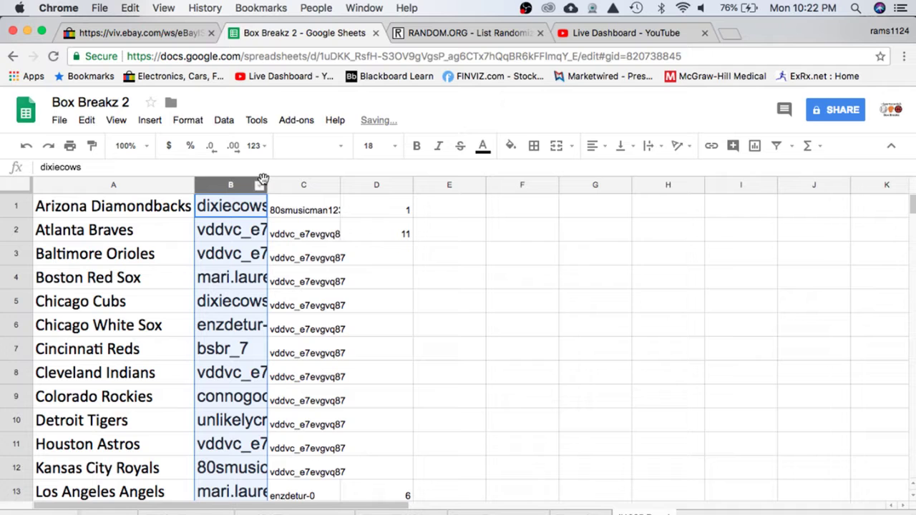
pyautogui.moveTo(266, 179); pyautogui.dragTo(337, 179)
# Step: Review the username assigned to each team in column B row by row, from Arizona Diamondbacks down to the Washington row
pyautogui.scroll(-10, 256, 269)
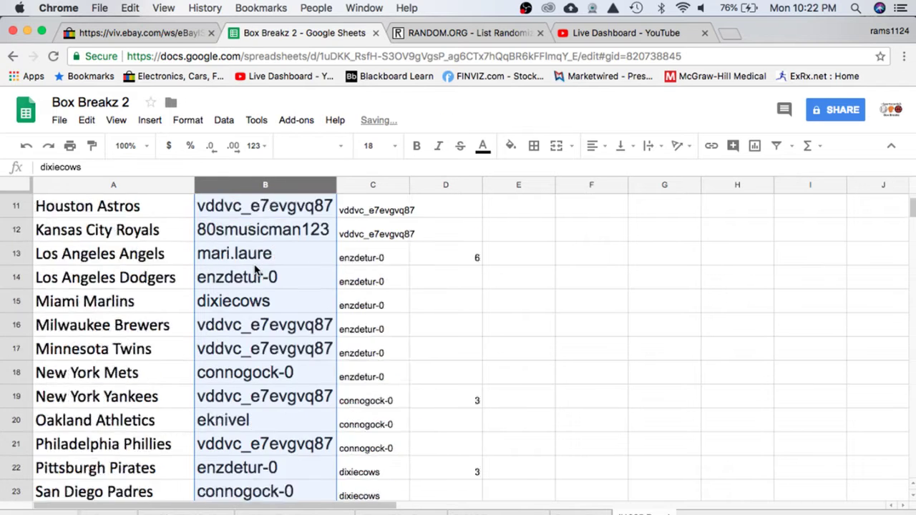
pyautogui.scroll(10, 256, 270)
pyautogui.click(236, 203)
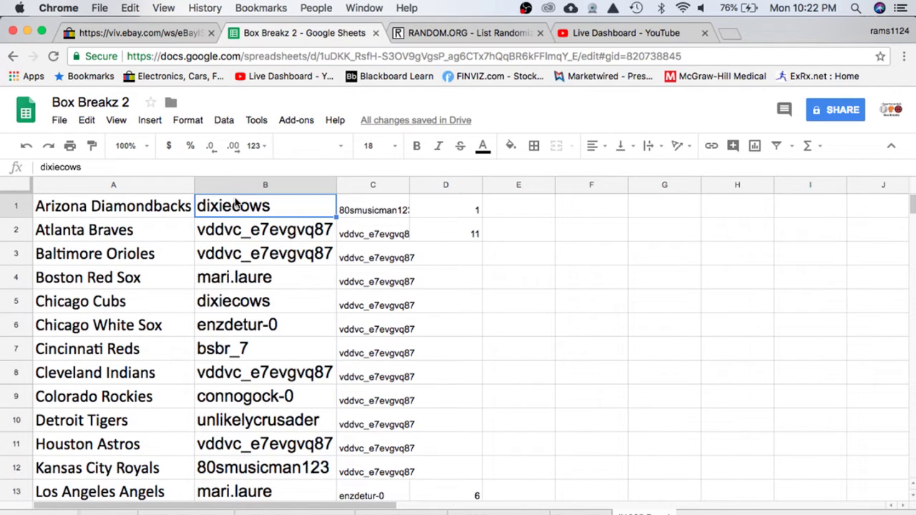
pyautogui.press('Down')
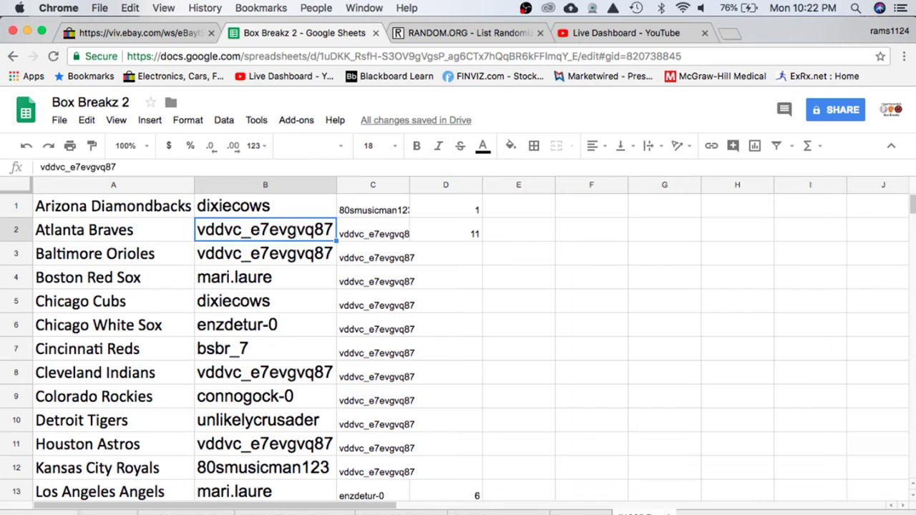
pyautogui.press('Down')
pyautogui.press('Down')
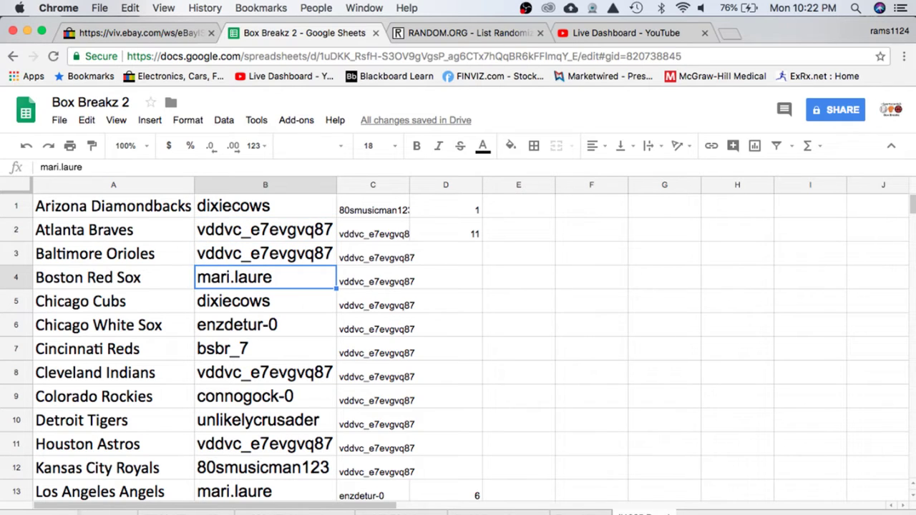
pyautogui.press('Down')
pyautogui.press('Down')
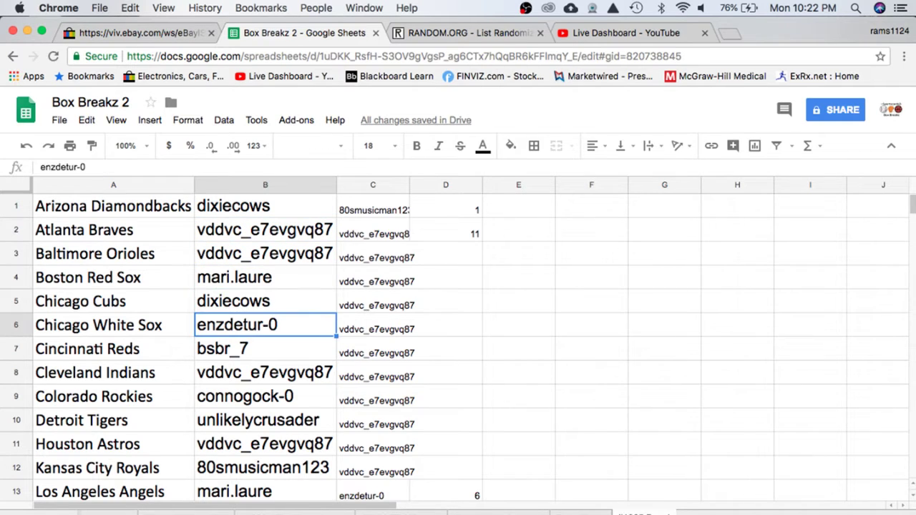
pyautogui.press('Down')
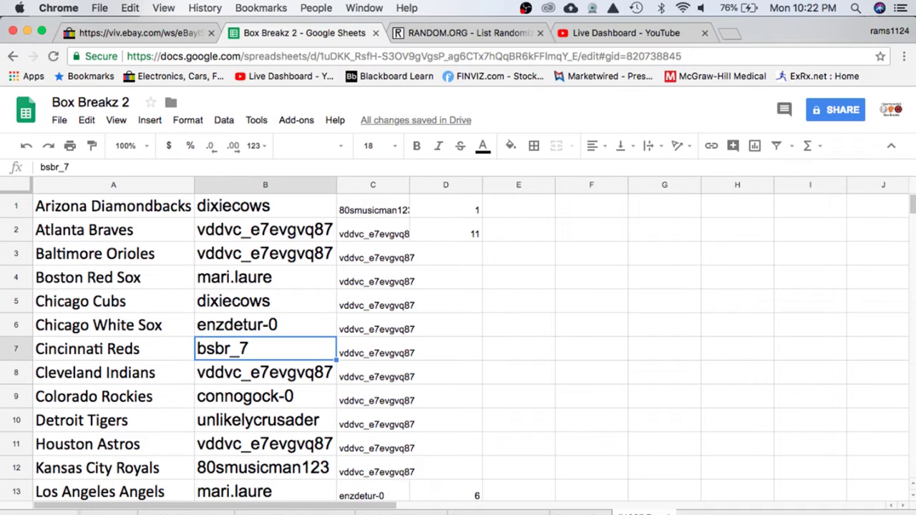
pyautogui.press('Down')
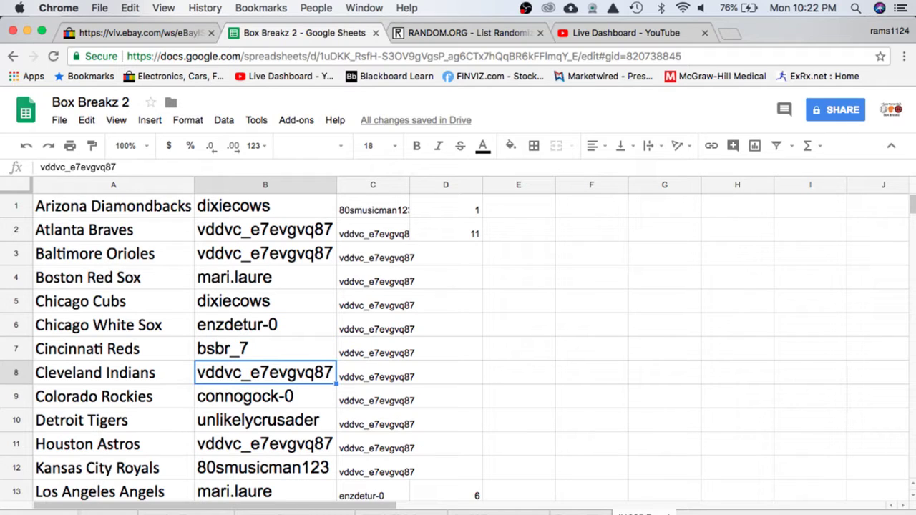
pyautogui.press('Down')
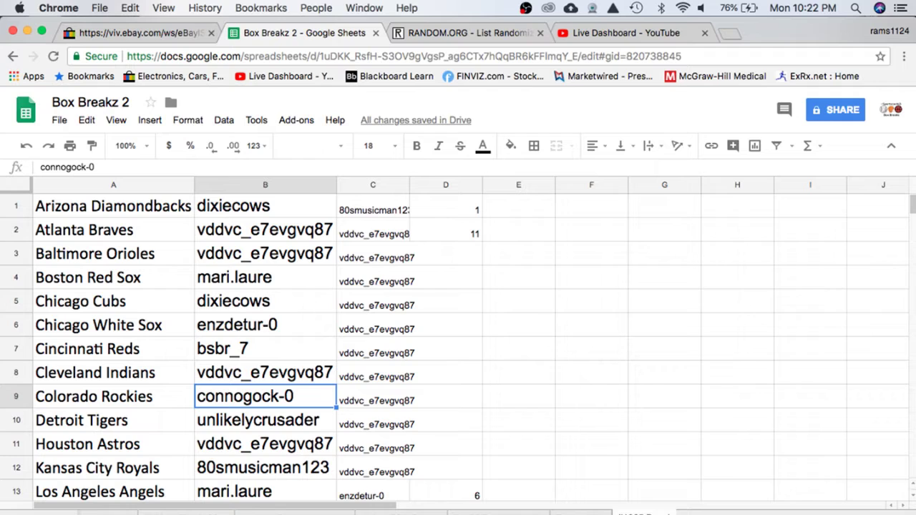
pyautogui.press('Down')
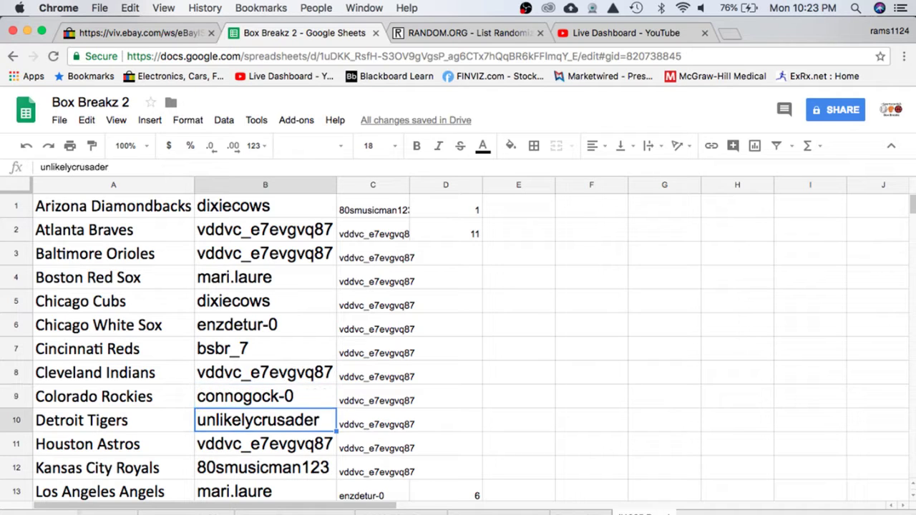
pyautogui.press('Down')
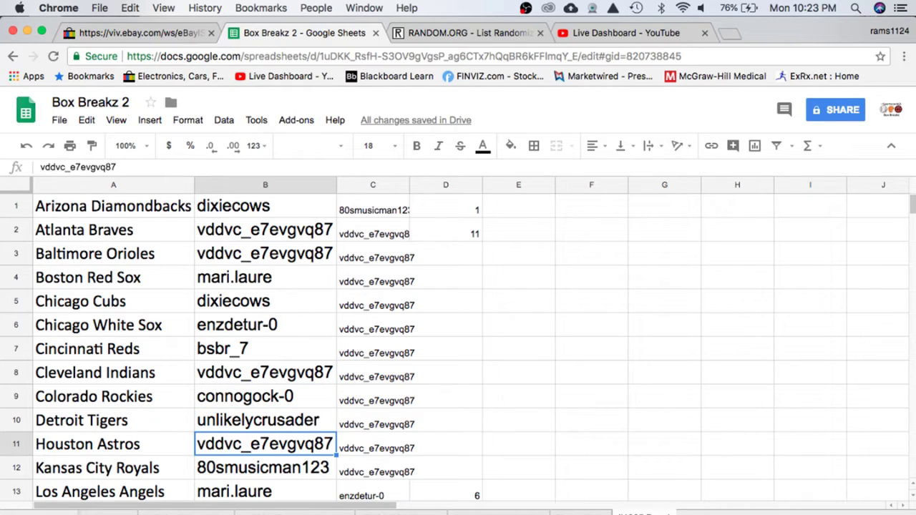
pyautogui.press('Down')
pyautogui.press('Down')
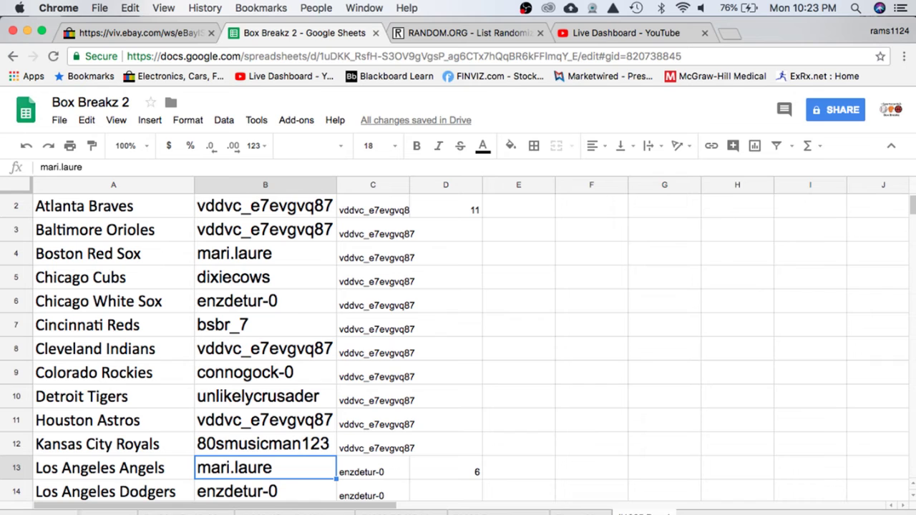
pyautogui.press('Down')
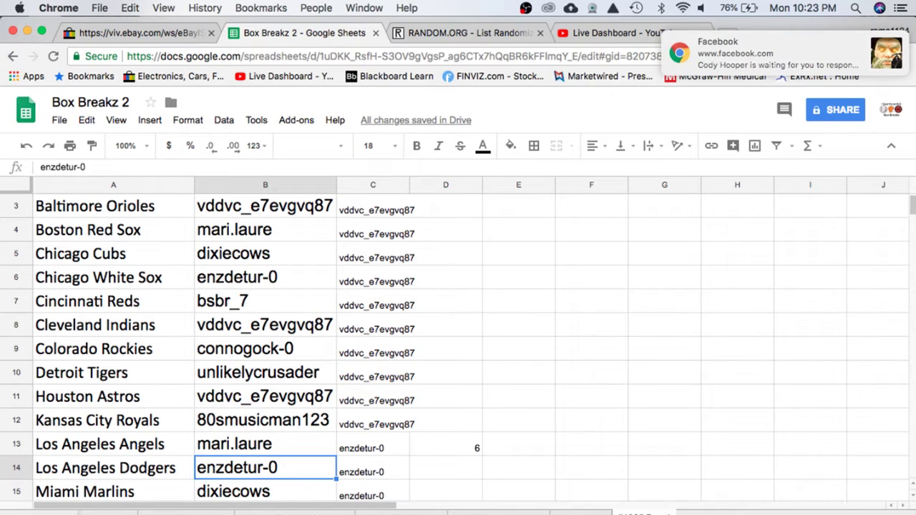
pyautogui.press('Down')
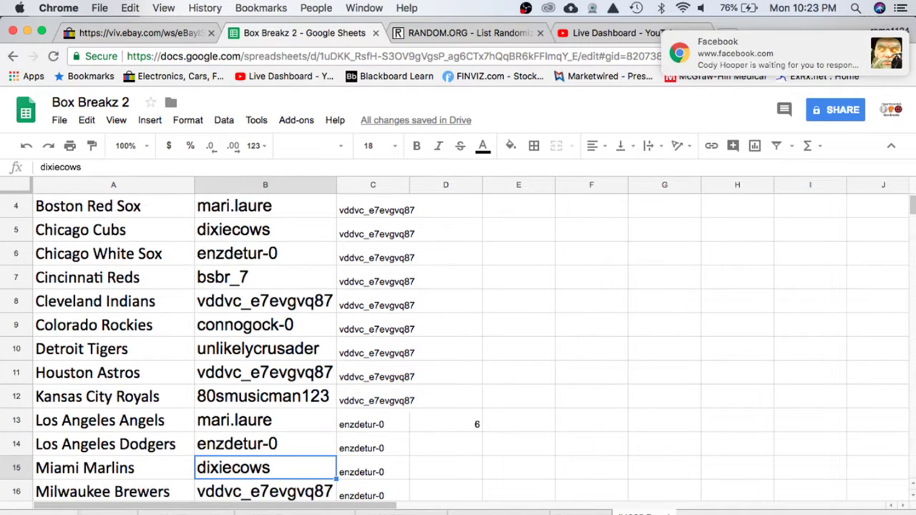
pyautogui.press('Down')
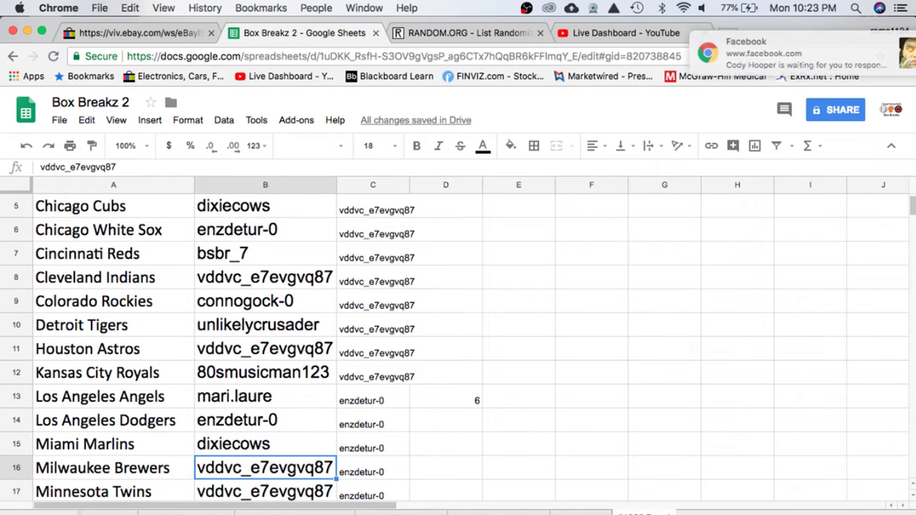
pyautogui.press('Down')
pyautogui.press('Down')
pyautogui.press('Down')
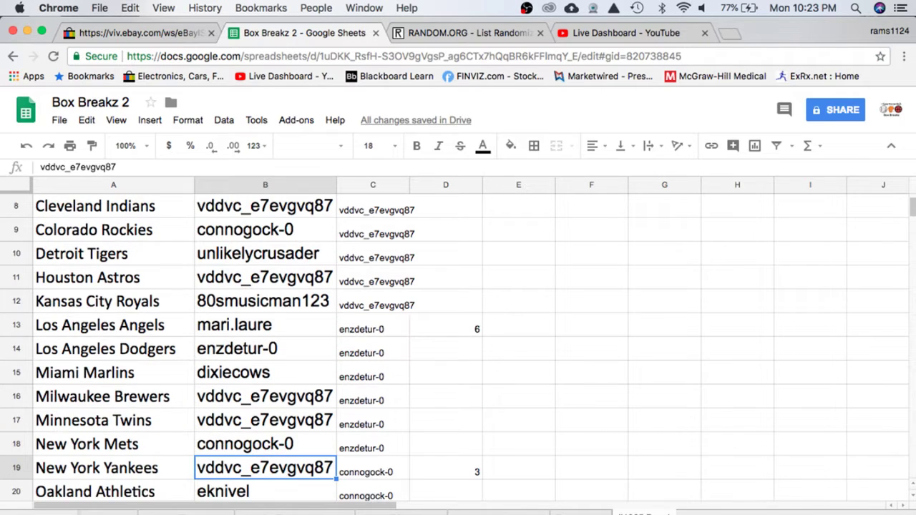
pyautogui.press('Down')
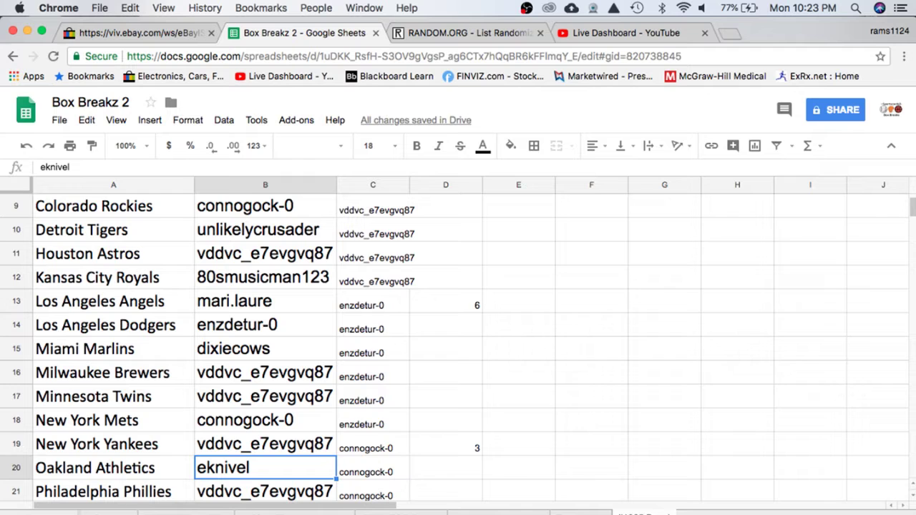
pyautogui.press('Down')
pyautogui.press('Down')
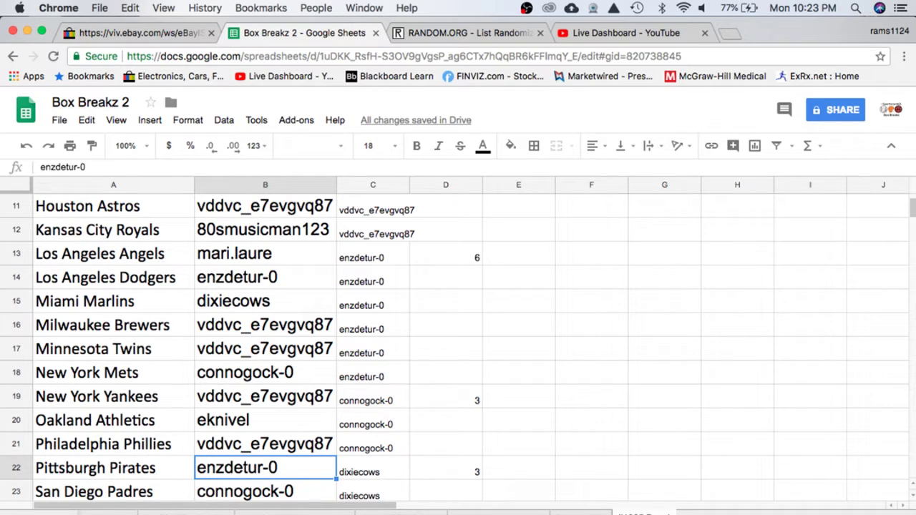
pyautogui.press('Down')
pyautogui.press('Down')
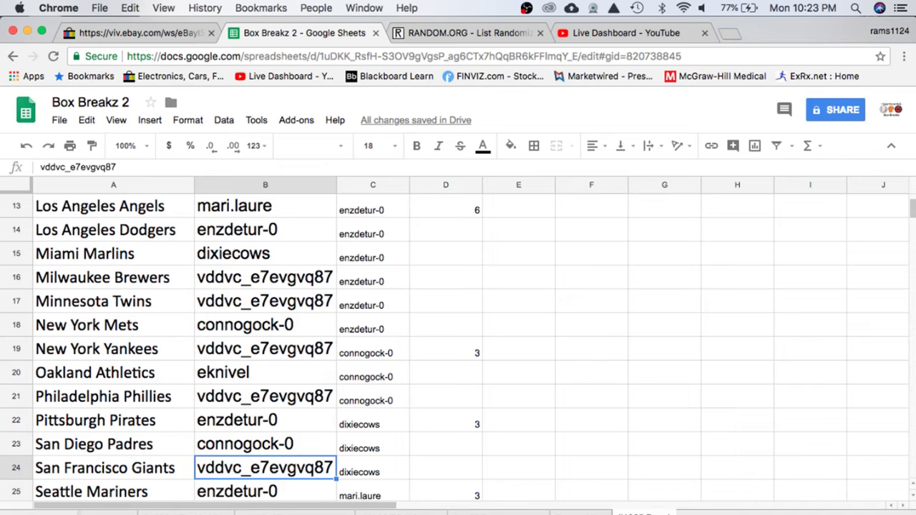
pyautogui.press('Down')
pyautogui.press('Down')
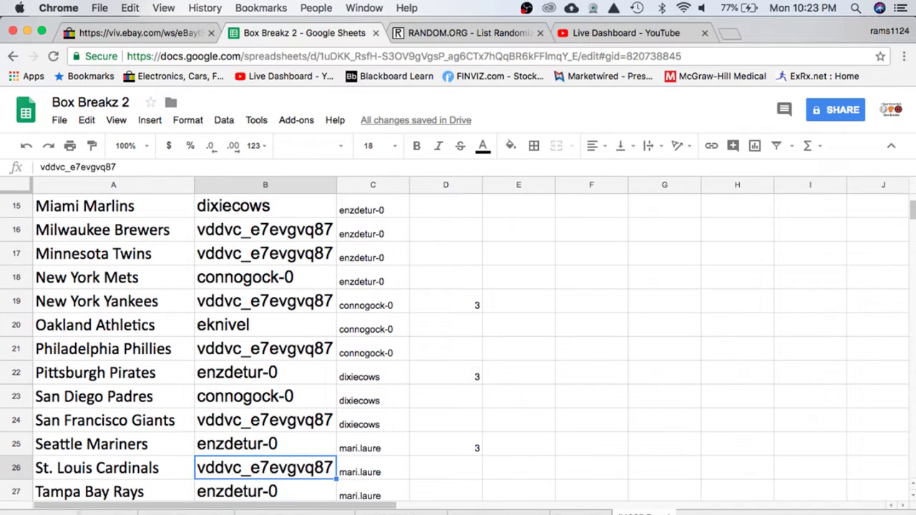
pyautogui.press('Down')
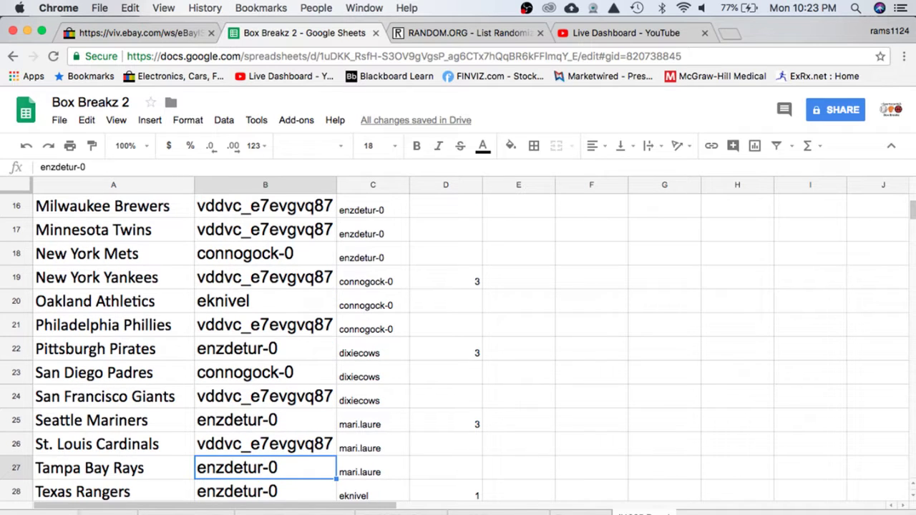
pyautogui.press('Down')
pyautogui.press('Down')
pyautogui.press('Down')
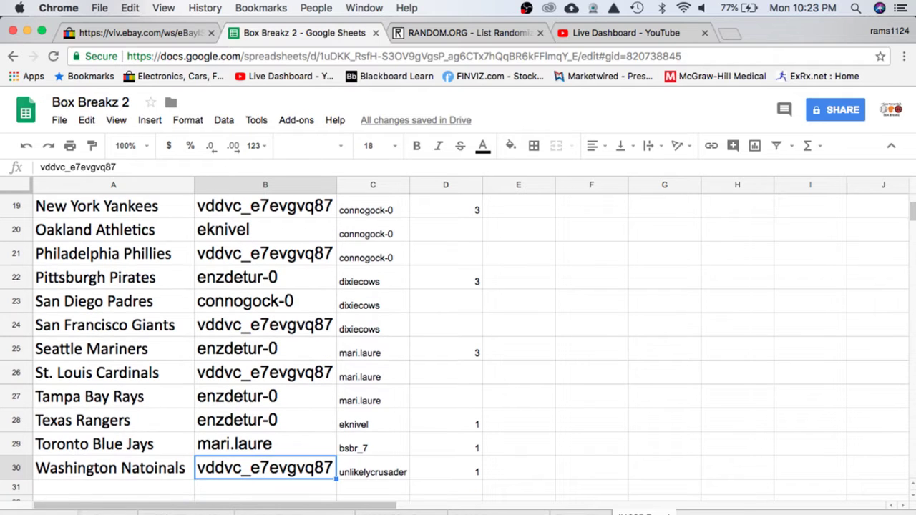
pyautogui.scroll(10, 245, 275)
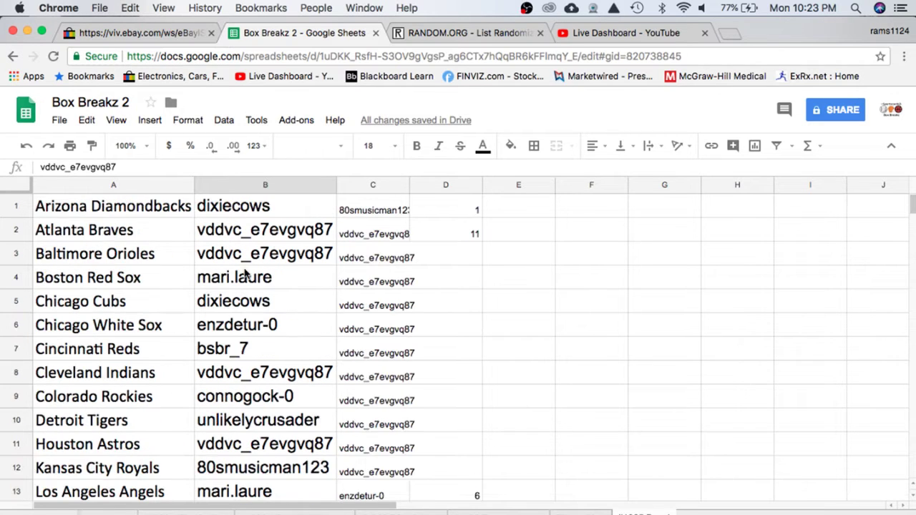
# Step: Switch from OBS back to Chrome and return to the Box Breakz 2 spreadsheet
pyautogui.click(816, 510)
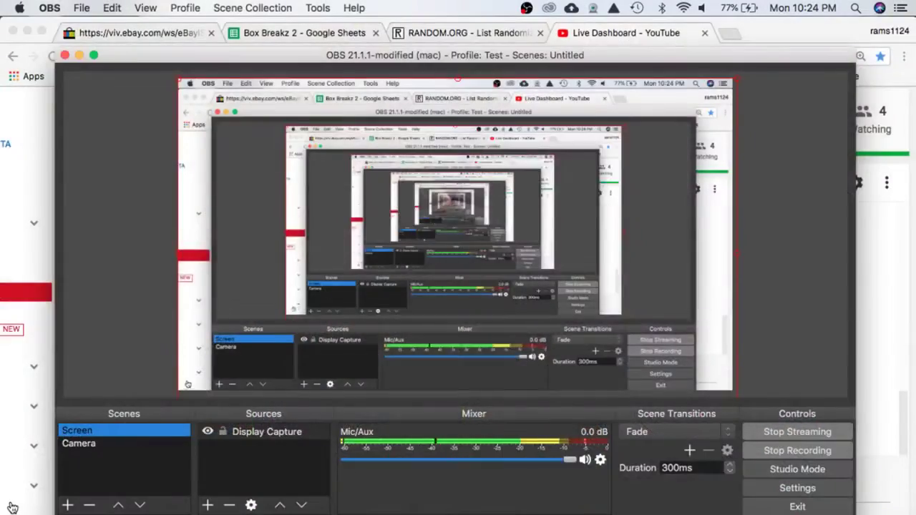
pyautogui.click(12, 509)
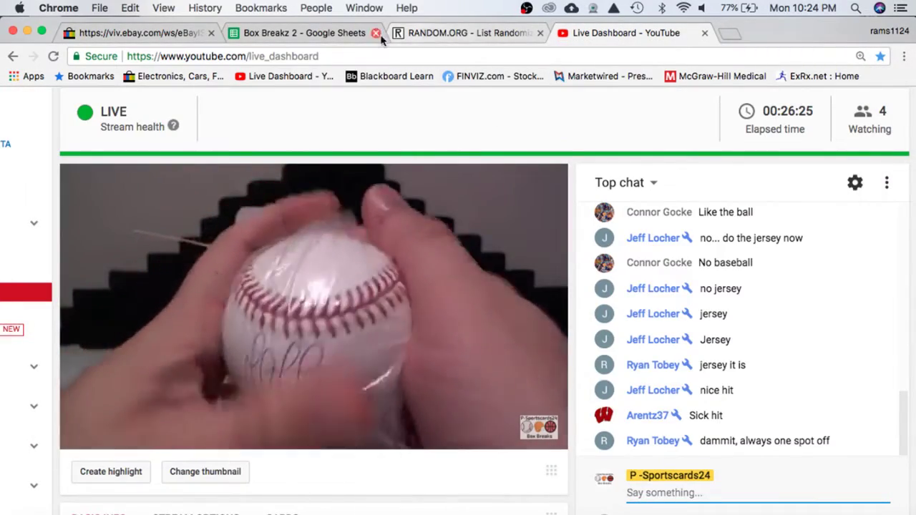
pyautogui.click(328, 34)
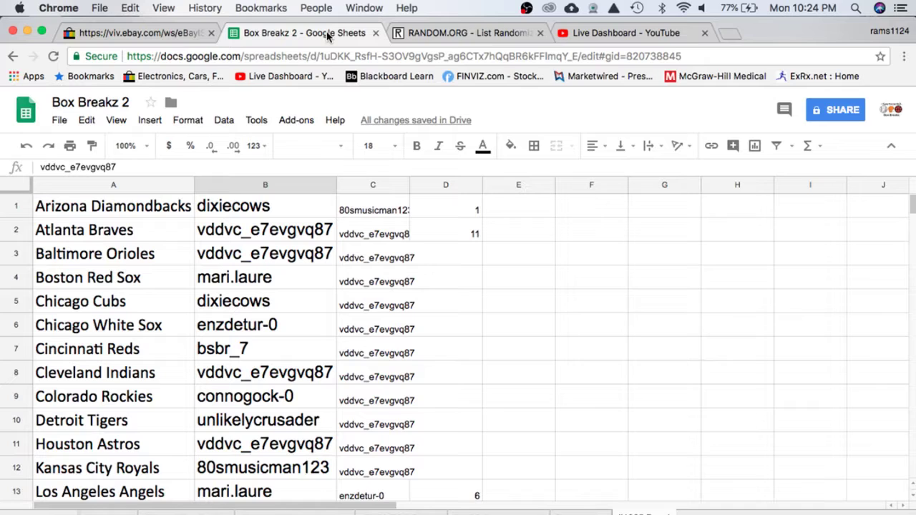
# Step: Search Google in a new browser tab for "marwin gonzalez mlb" and check the player's current team in the results
pyautogui.click(730, 33)
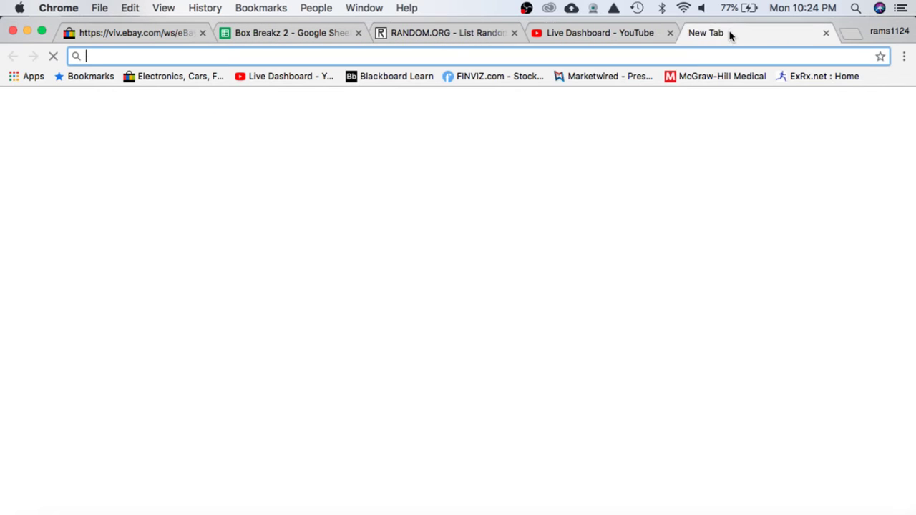
pyautogui.write('marqin')
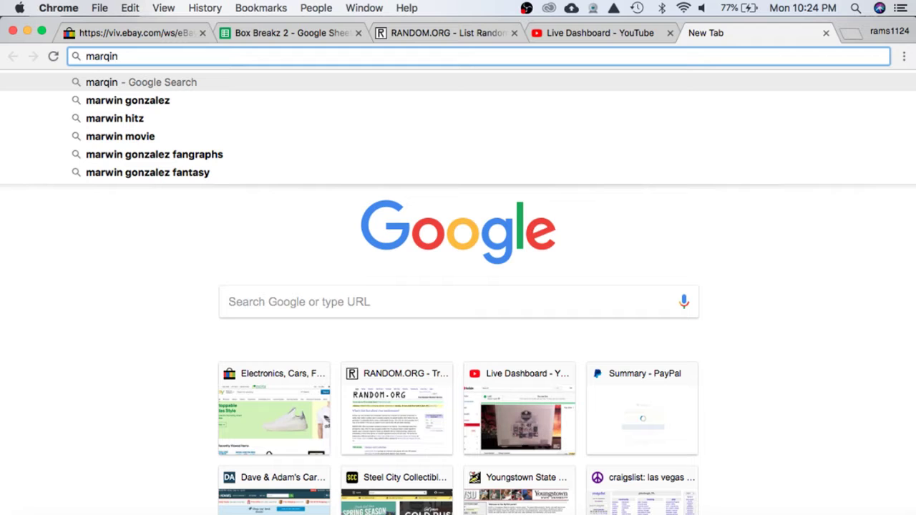
pyautogui.press('Down')
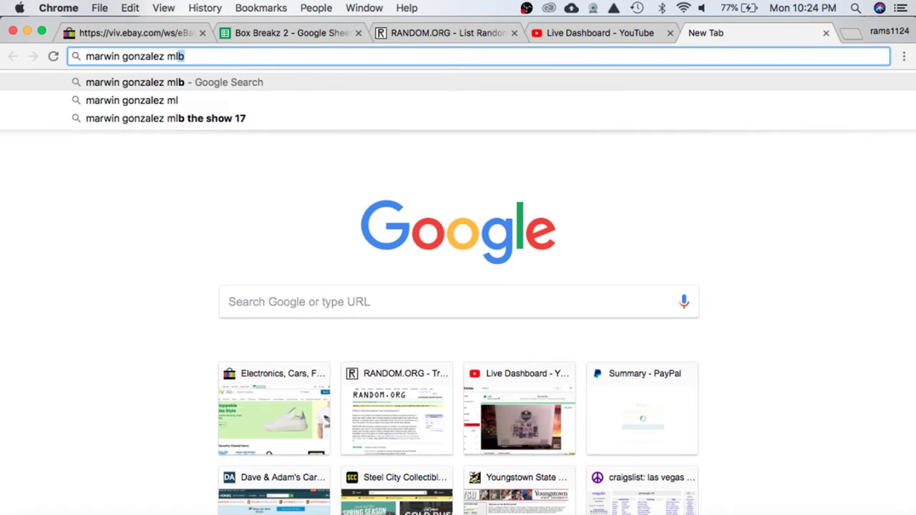
pyautogui.press('Return')
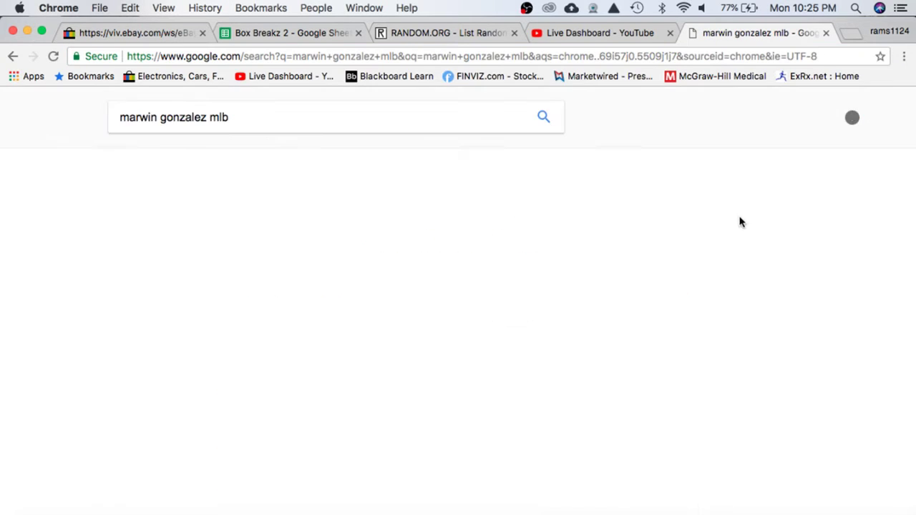
pyautogui.scroll(-3, 578, 272)
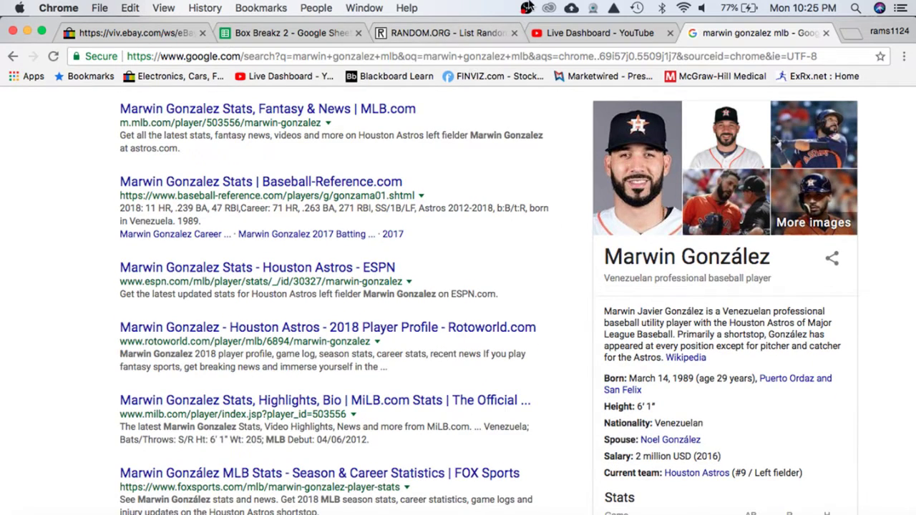
# Step: Bold the username assigned to the Houston Astros in column B of the Box Breakz 2 spreadsheet
pyautogui.click(280, 31)
pyautogui.click(224, 372)
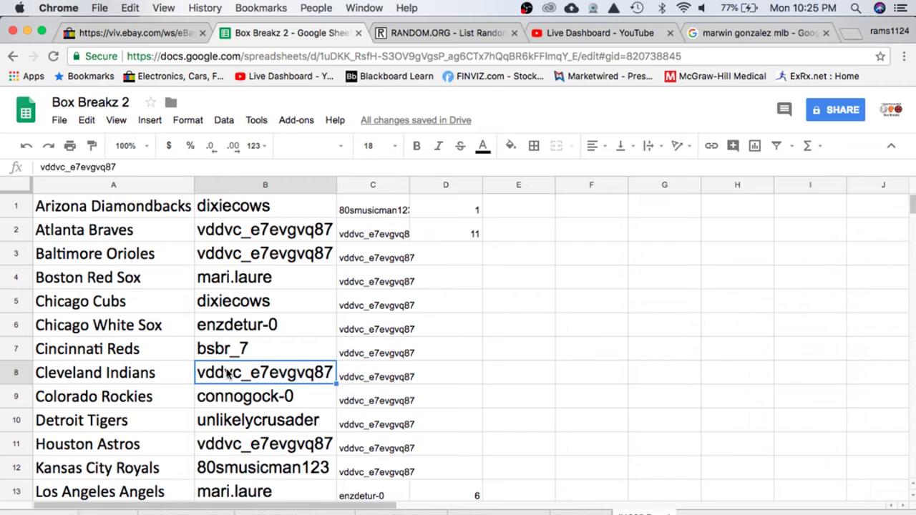
pyautogui.click(275, 442)
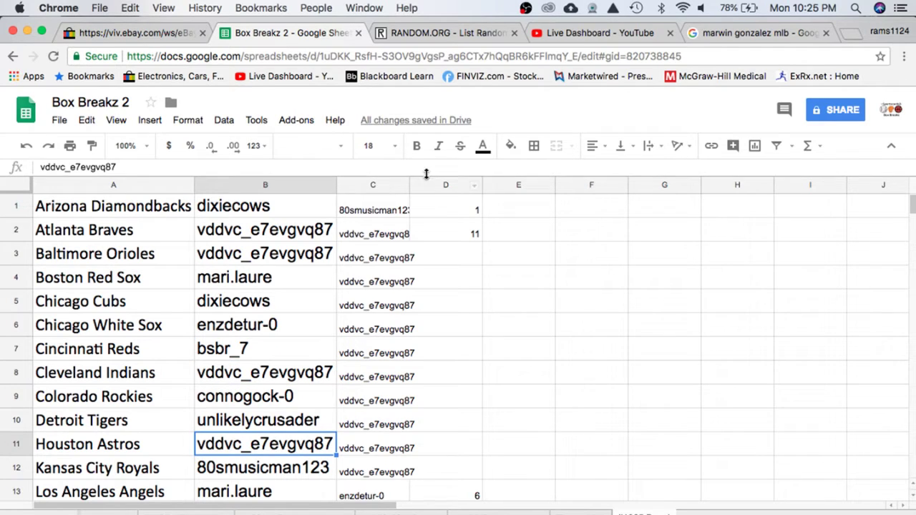
pyautogui.click(419, 147)
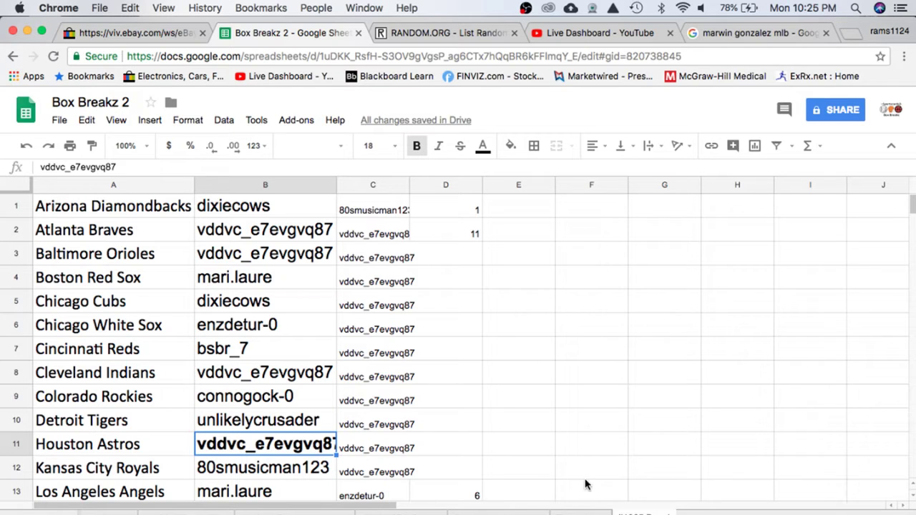
pyautogui.click(577, 403)
pyautogui.scroll(-10, 437, 267)
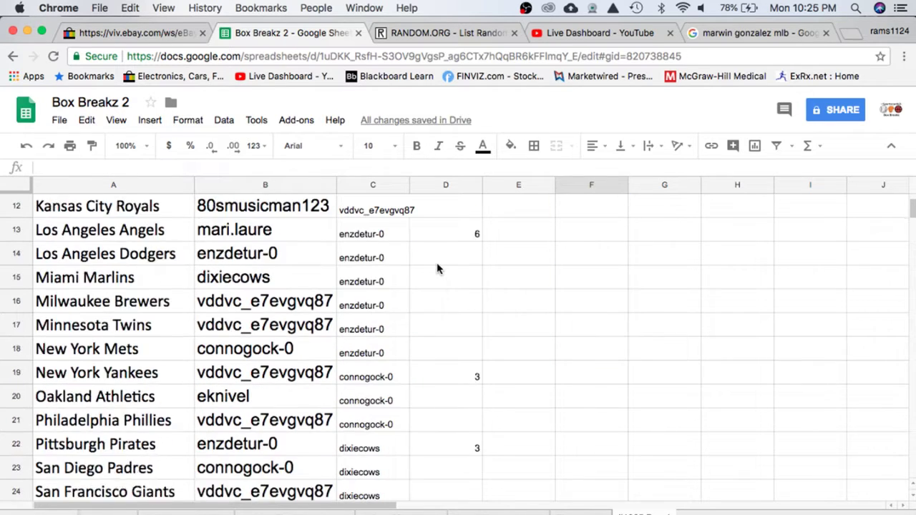
pyautogui.scroll(-3, 437, 267)
pyautogui.scroll(10, 436, 267)
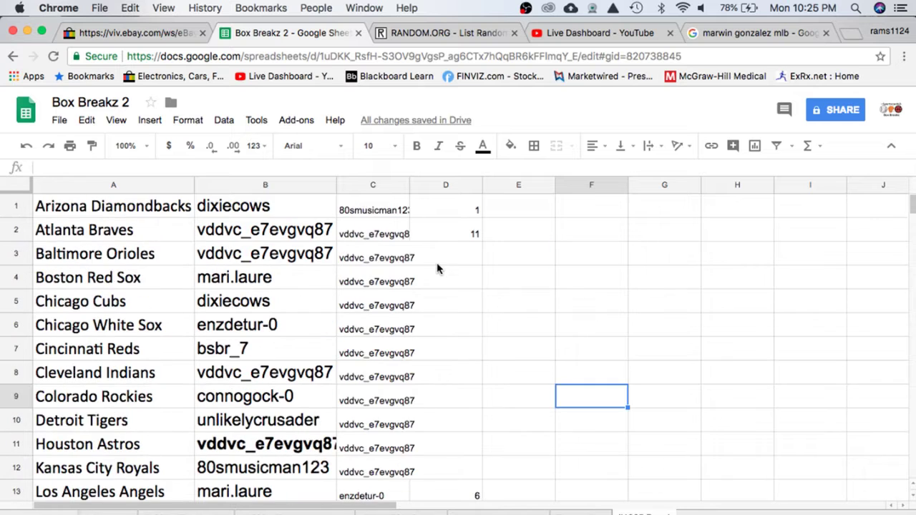
# Step: Copy the username in C2 of the baseball teams sheet into cell C12 of the football teams sheet
pyautogui.click(374, 234)
pyautogui.press('super+c')
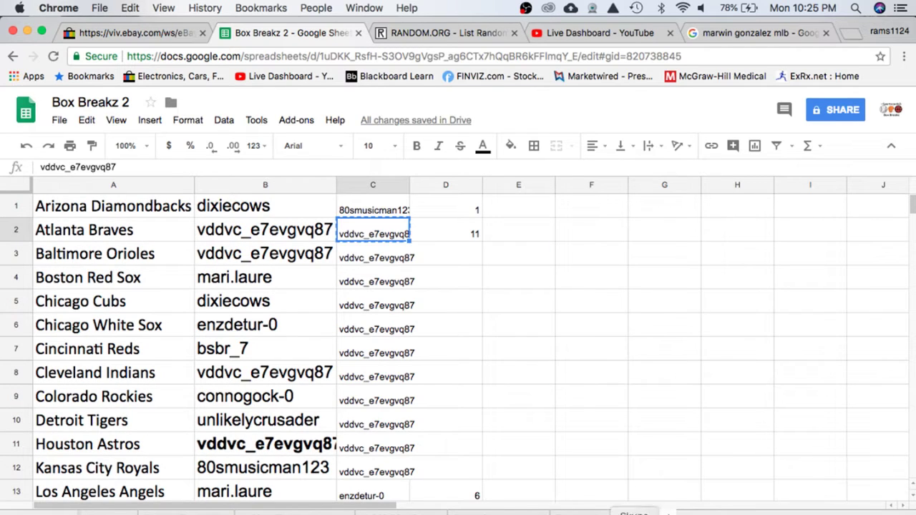
pyautogui.click(573, 512)
pyautogui.click(312, 471)
pyautogui.press('super+v')
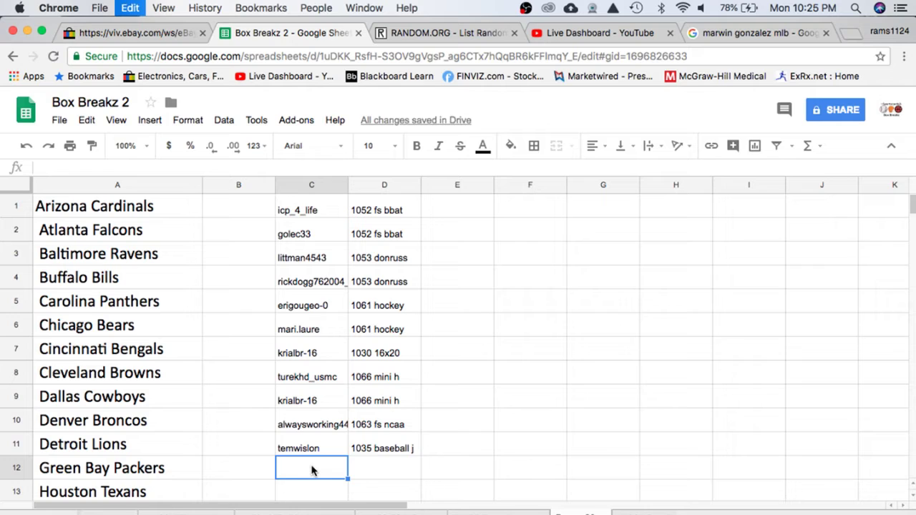
# Step: Enter "1065 baseball" in cell D12, beside the username just added to the football teams sheet
pyautogui.click(372, 474)
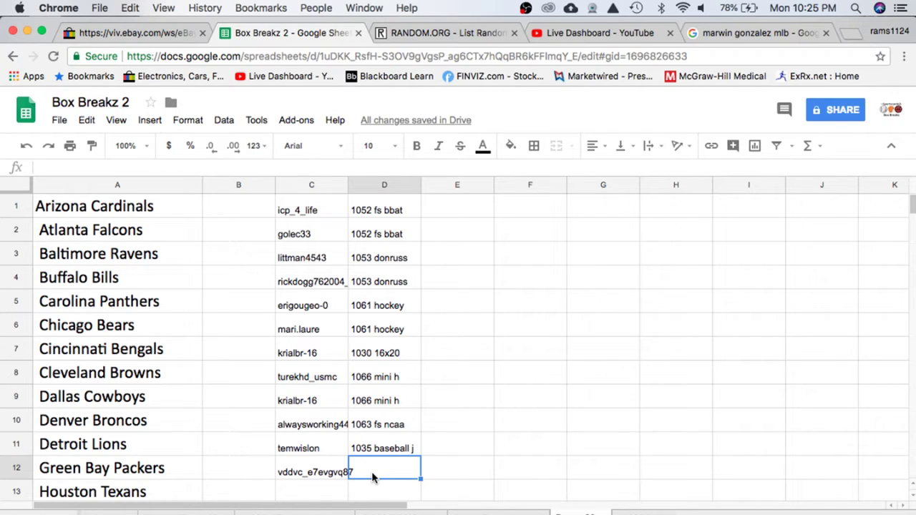
pyautogui.write('1065')
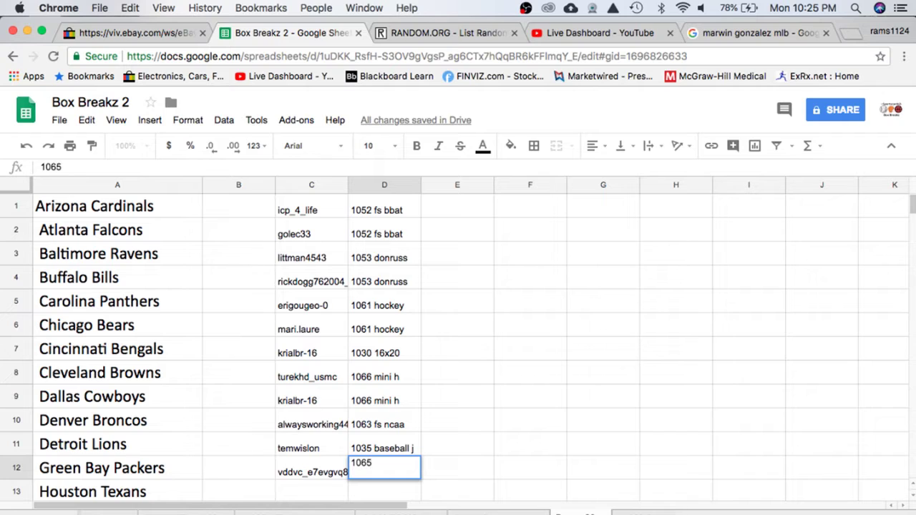
pyautogui.write(' baseball')
pyautogui.click(608, 395)
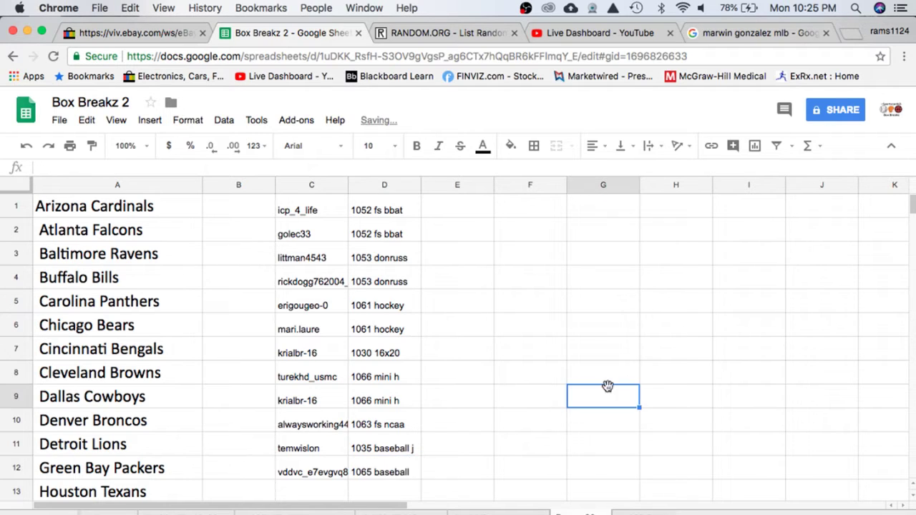
# Step: Copy all participant usernames in column C of the baseball teams sheet into the RANDOM.ORG List Randomizer and check the pasted list
pyautogui.click(635, 512)
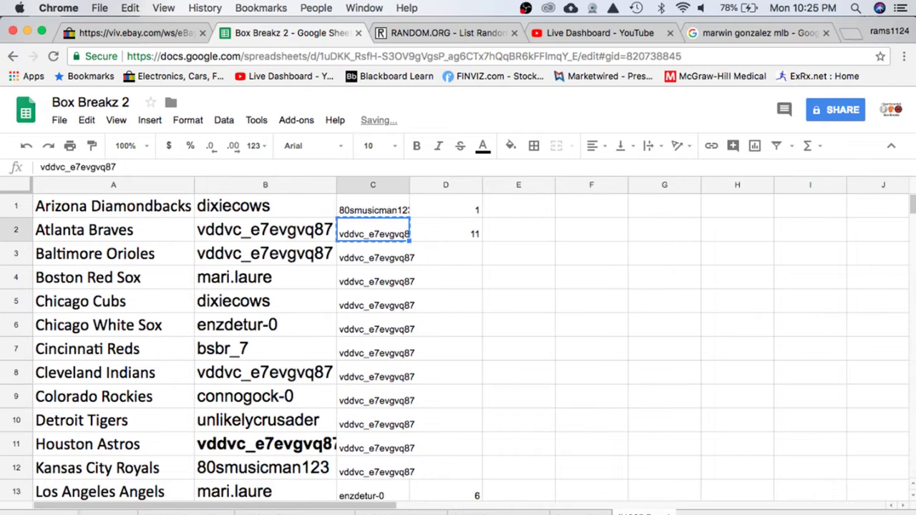
pyautogui.click(372, 184)
pyautogui.hotkey('ctrl', 'c')
pyautogui.click(444, 33)
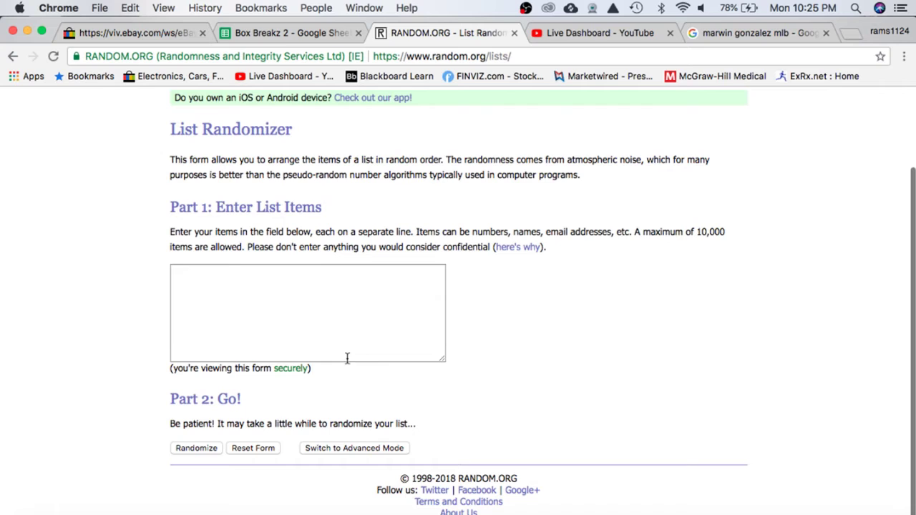
pyautogui.click(310, 322)
pyautogui.press('super+v')
pyautogui.scroll(15, 310, 322)
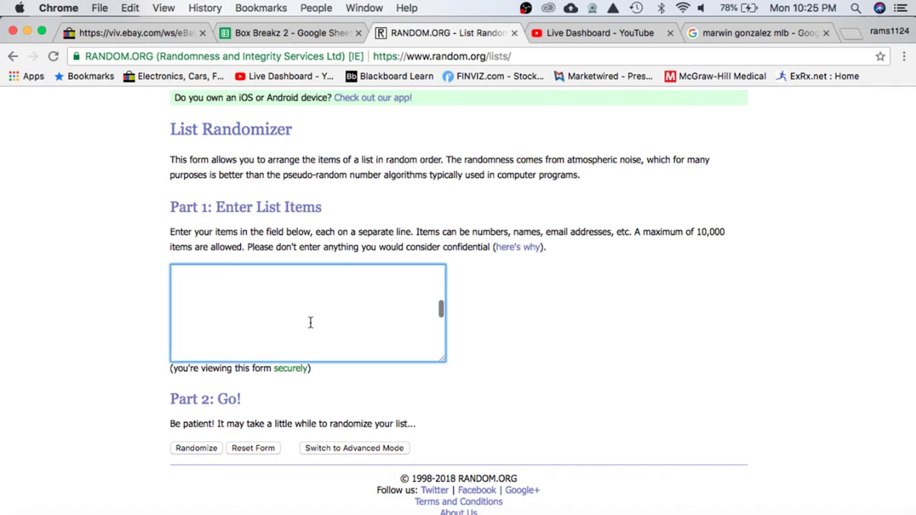
pyautogui.scroll(-15, 311, 322)
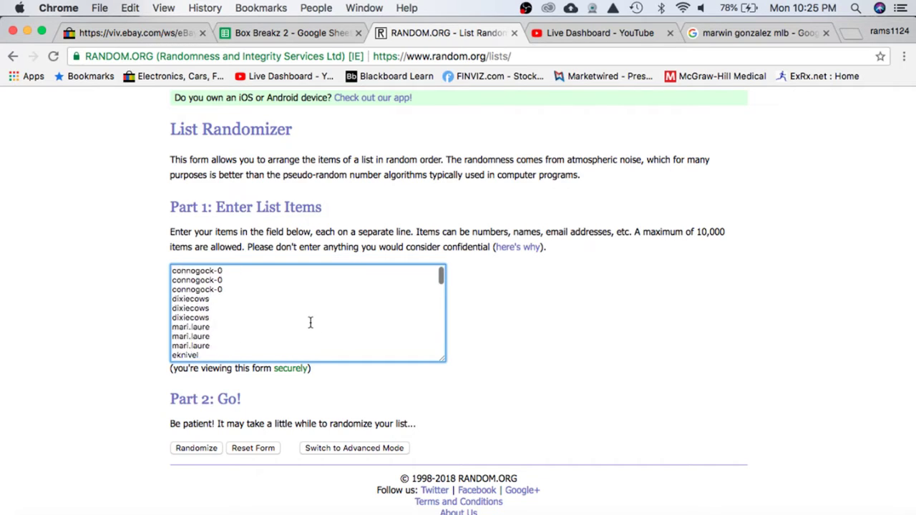
# Step: Randomize the participant list five times in the RANDOM.ORG List Randomizer
pyautogui.click(208, 454)
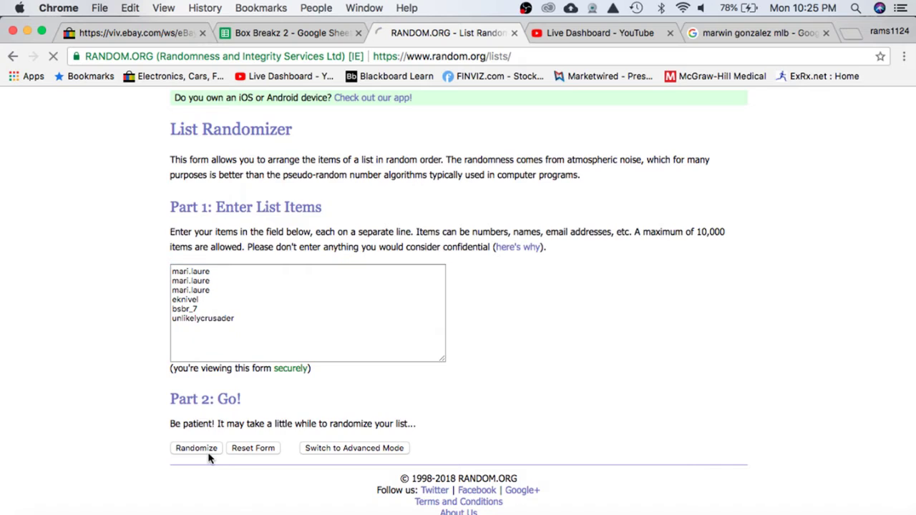
pyautogui.scroll(-5, 209, 391)
pyautogui.click(186, 450)
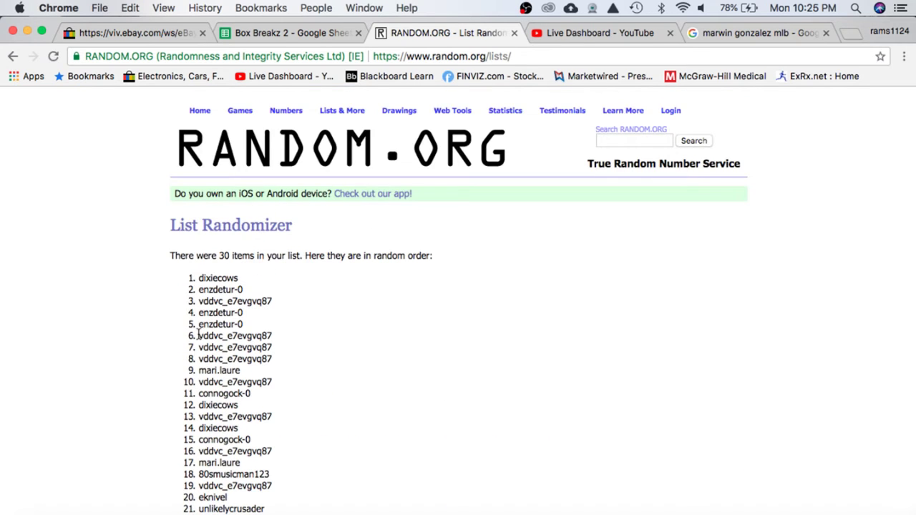
pyautogui.scroll(-5, 201, 401)
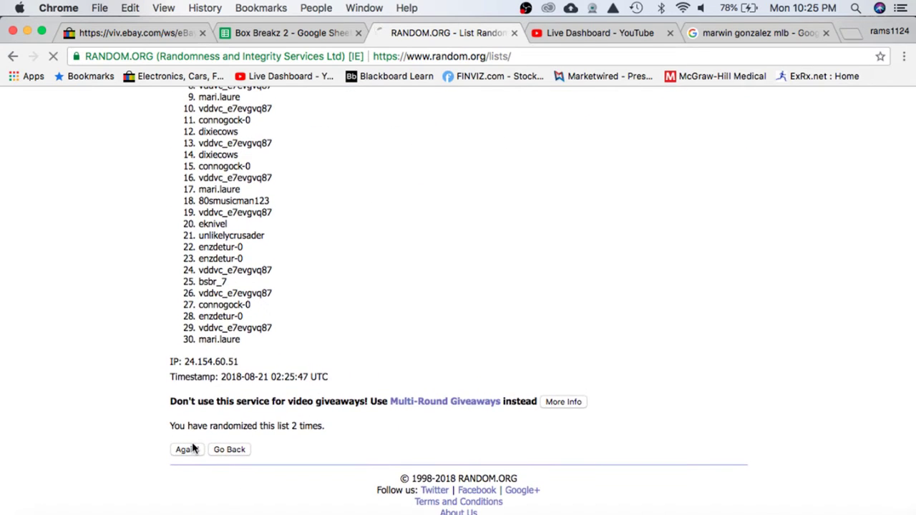
pyautogui.click(189, 450)
pyautogui.scroll(-5, 192, 447)
pyautogui.click(189, 451)
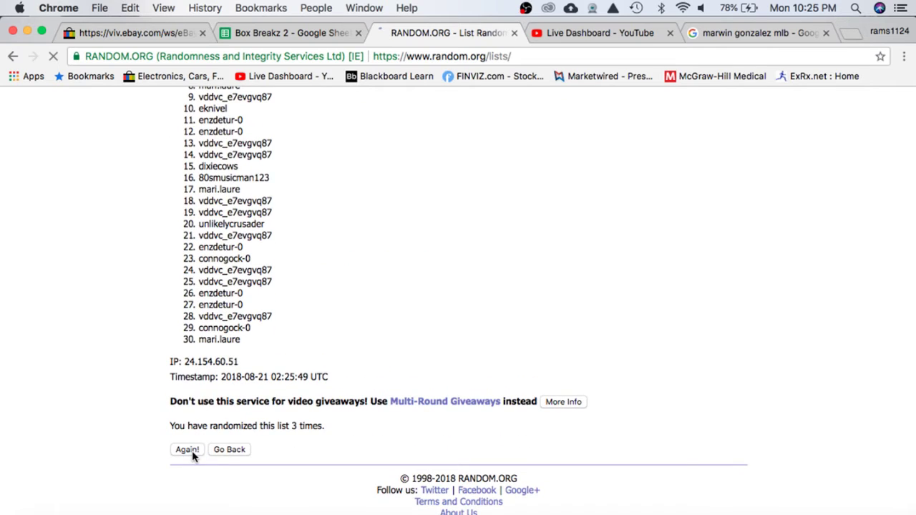
pyautogui.scroll(-5, 188, 426)
pyautogui.click(189, 451)
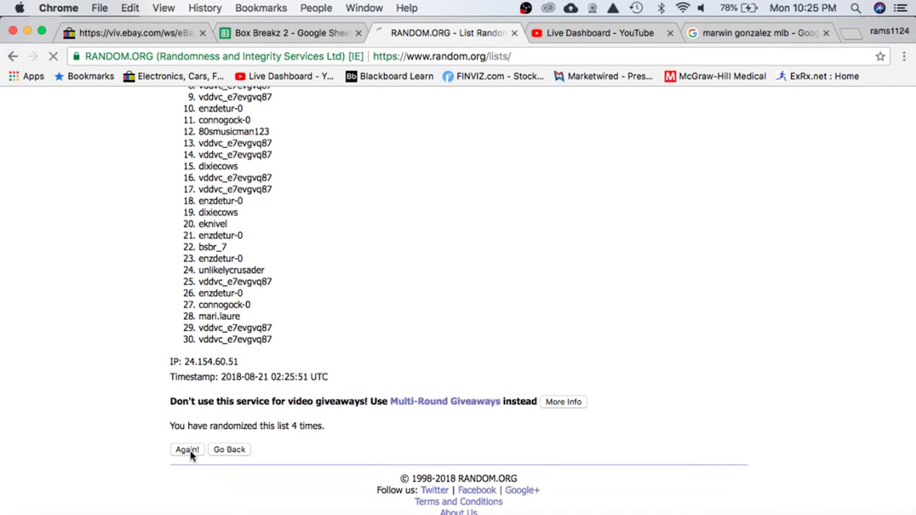
# Step: Highlight the username in first place of the randomized list and switch to OBS
pyautogui.moveTo(273, 278); pyautogui.dragTo(192, 282)
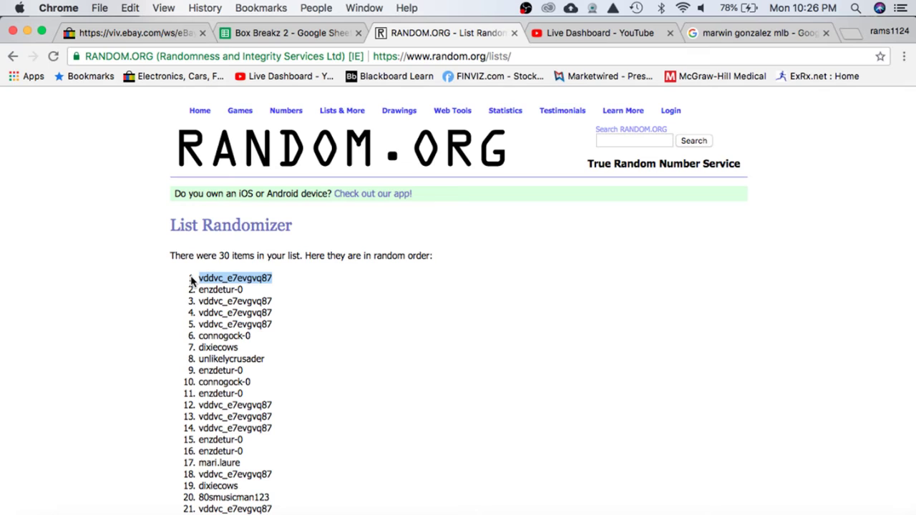
pyautogui.click(765, 510)
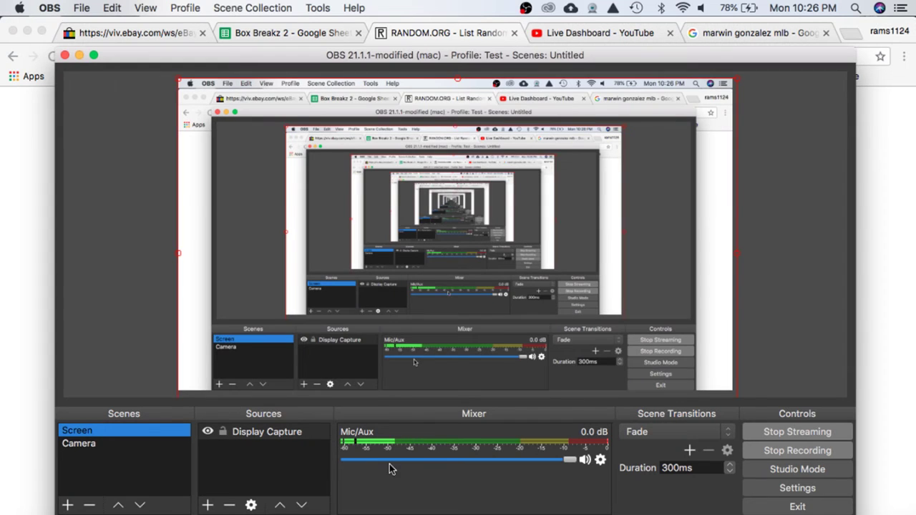